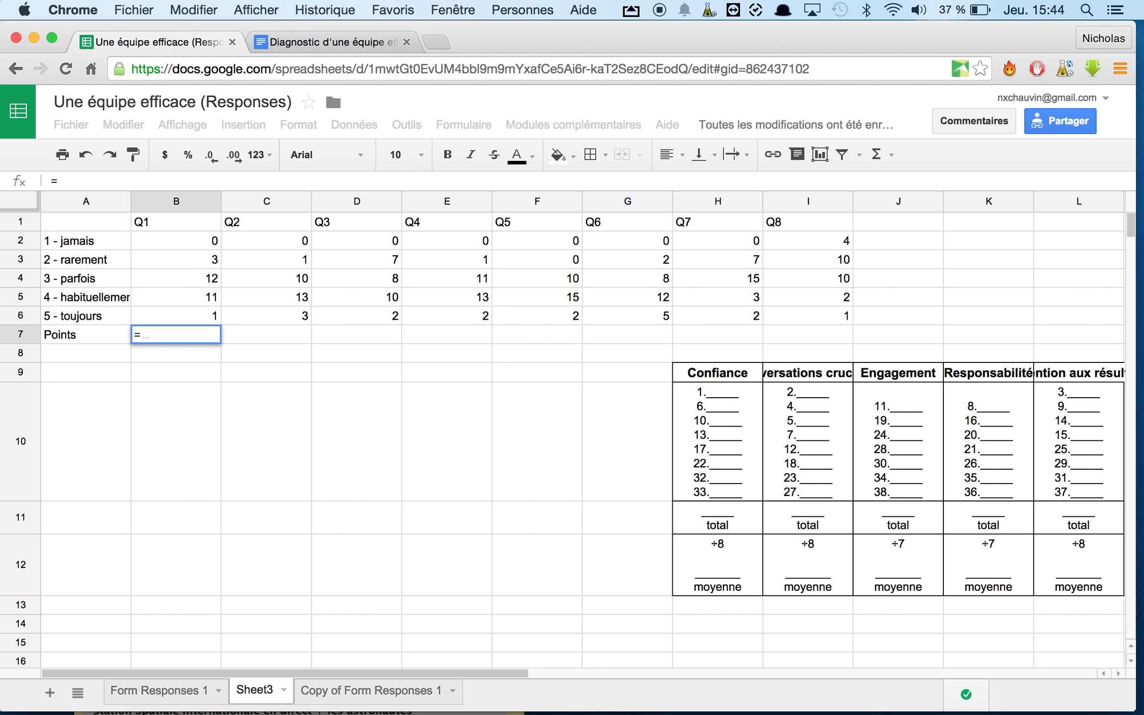
Enter the weighted points formula =sum(B2*1+B3*2+B4*3+B5*4+B6*5) for Q1 in cell B7
text(sum)
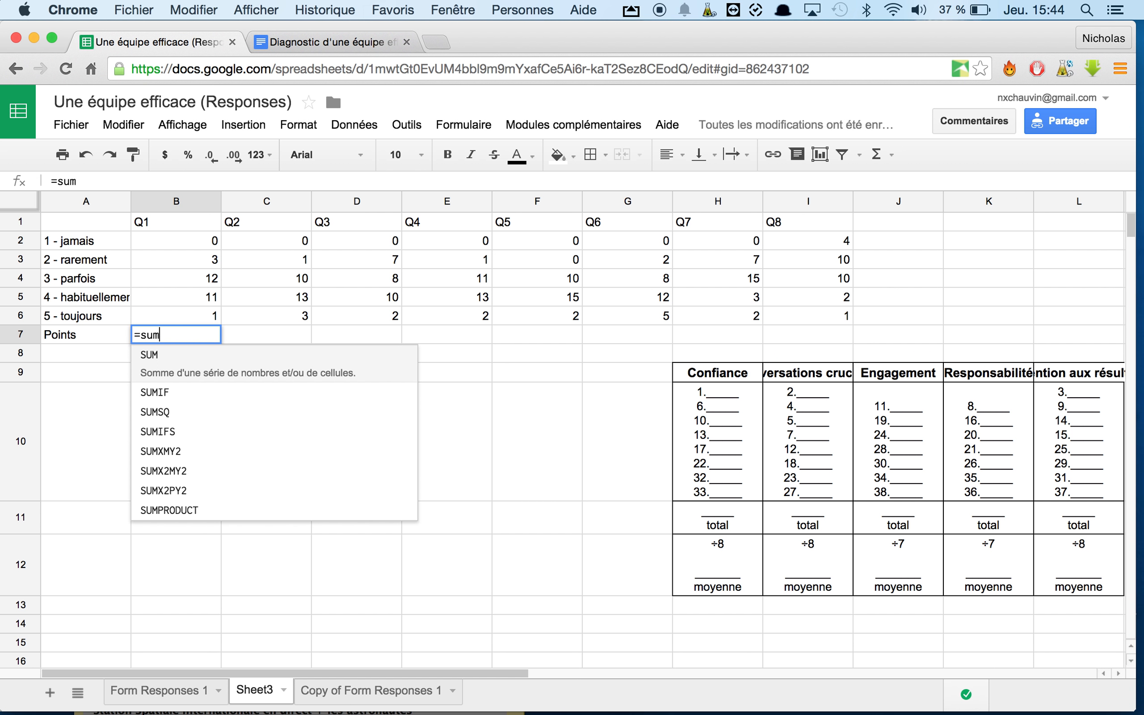
text(()
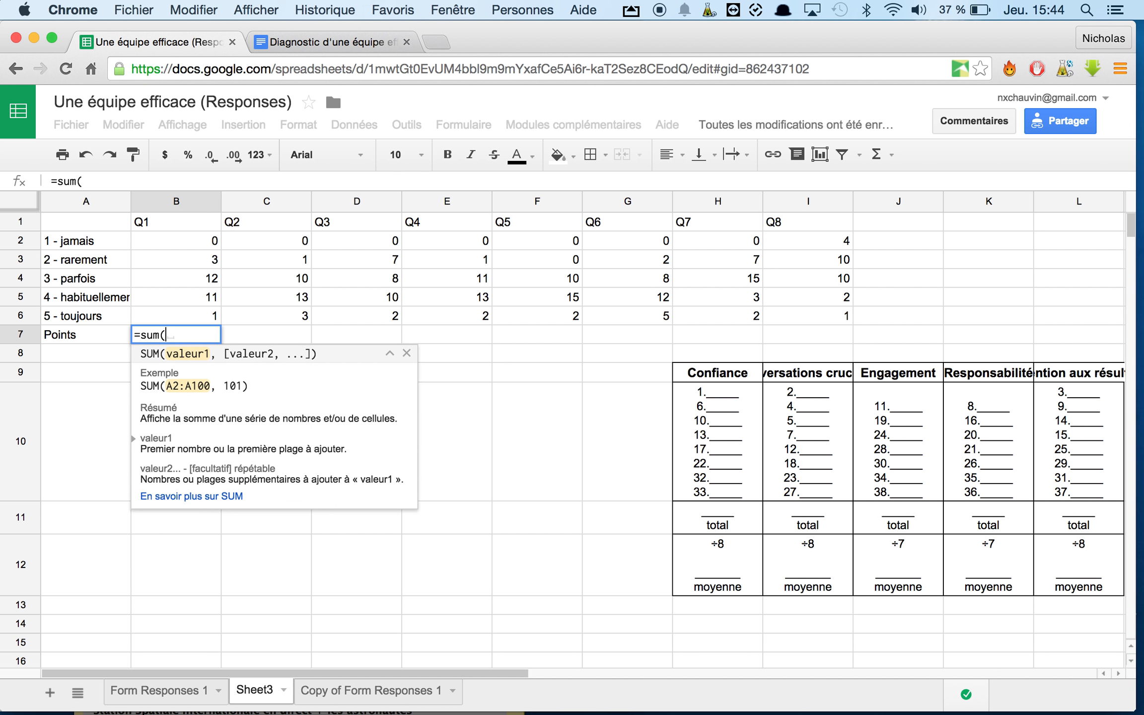
click(189, 244)
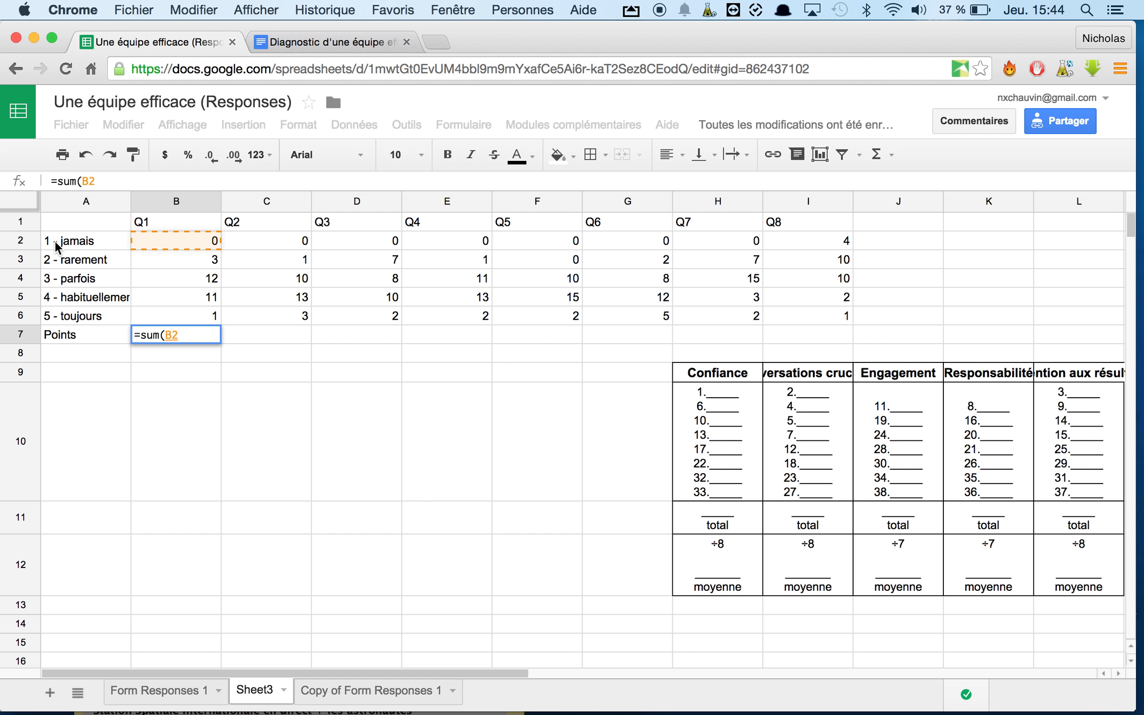
text(*)
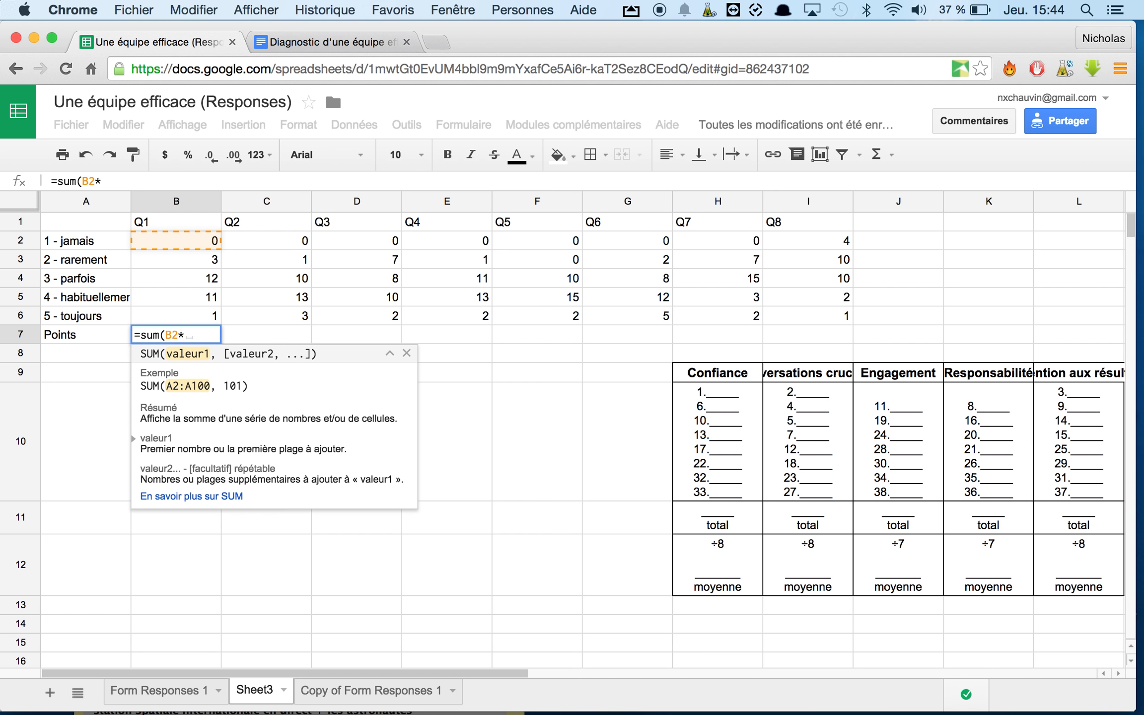
text(1+)
click(170, 259)
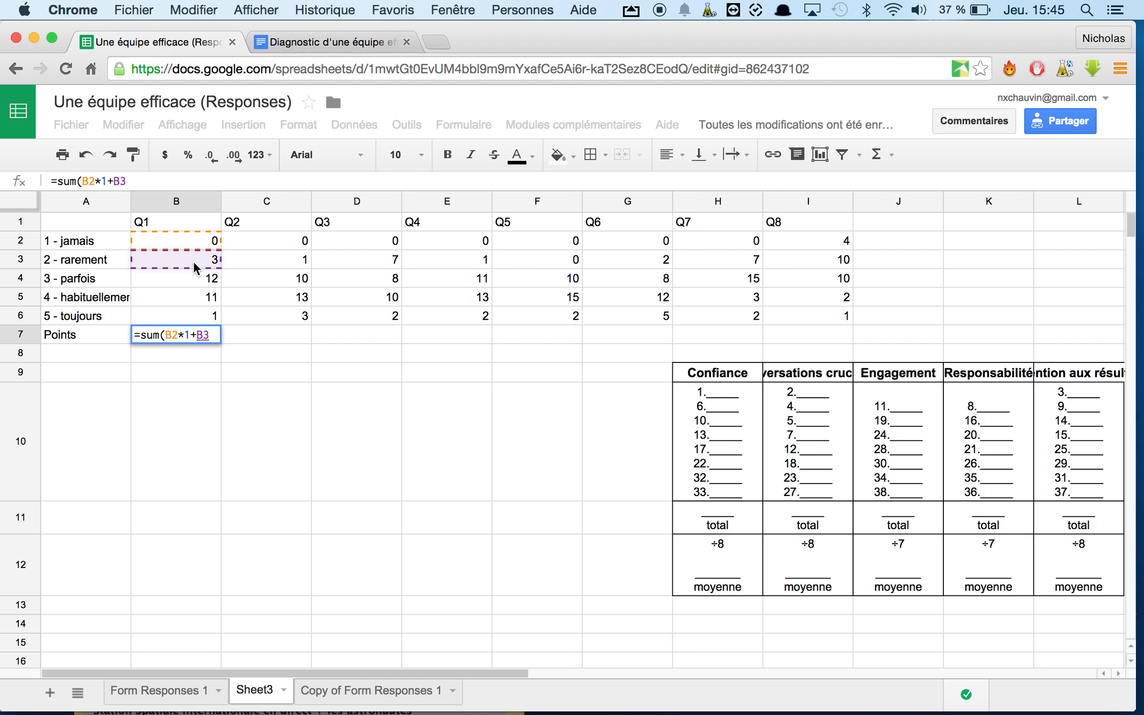
text(*2)
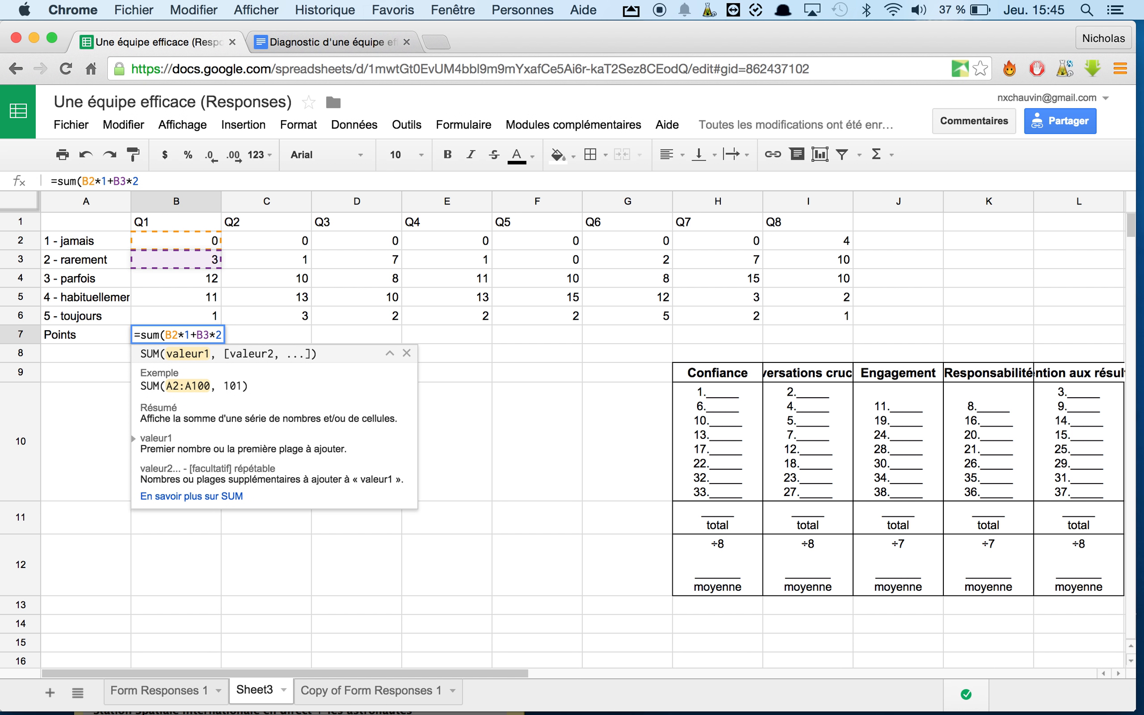
text(+)
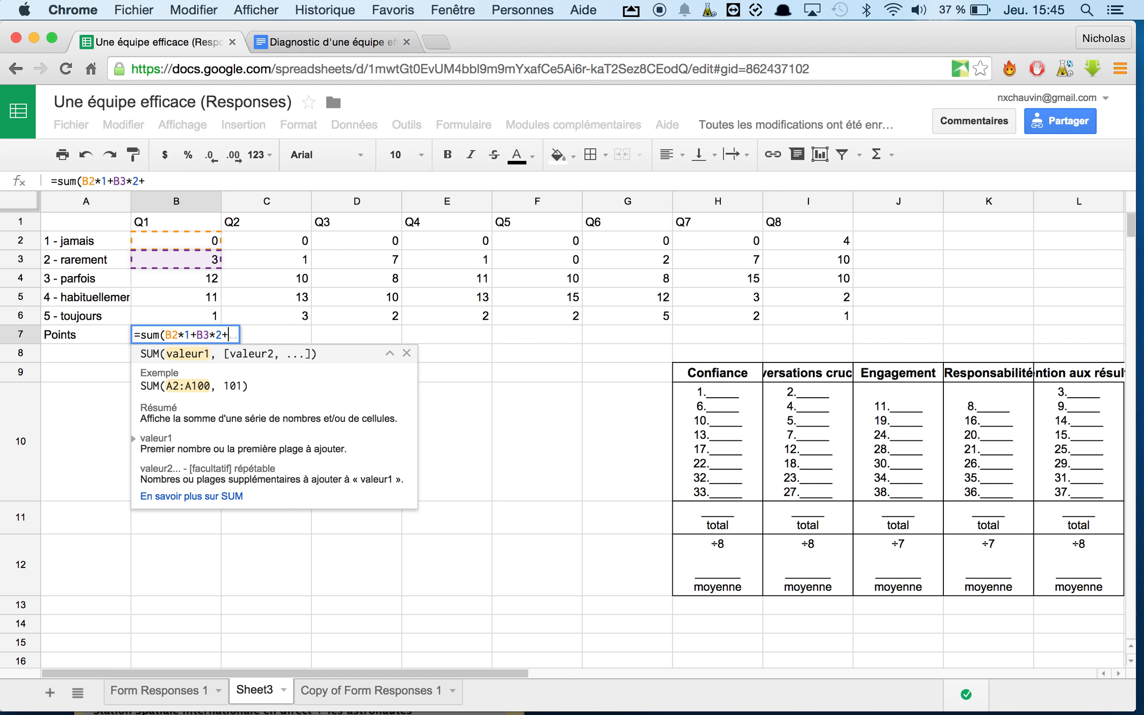
click(198, 284)
text(*3)
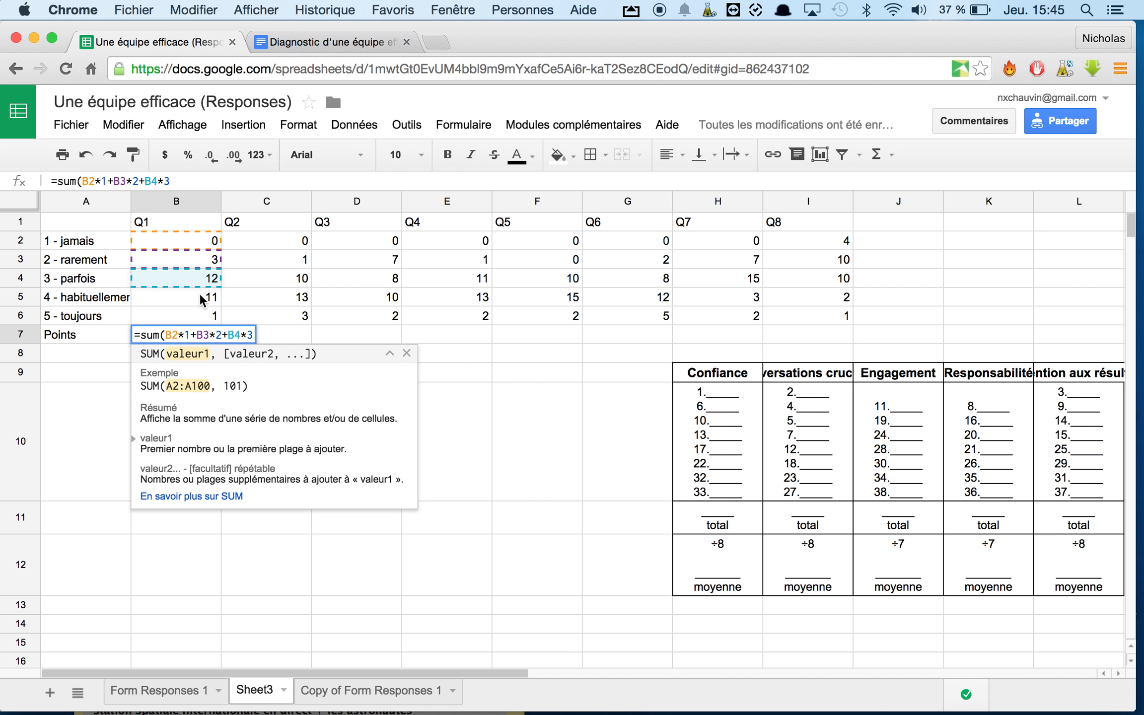
text(+)
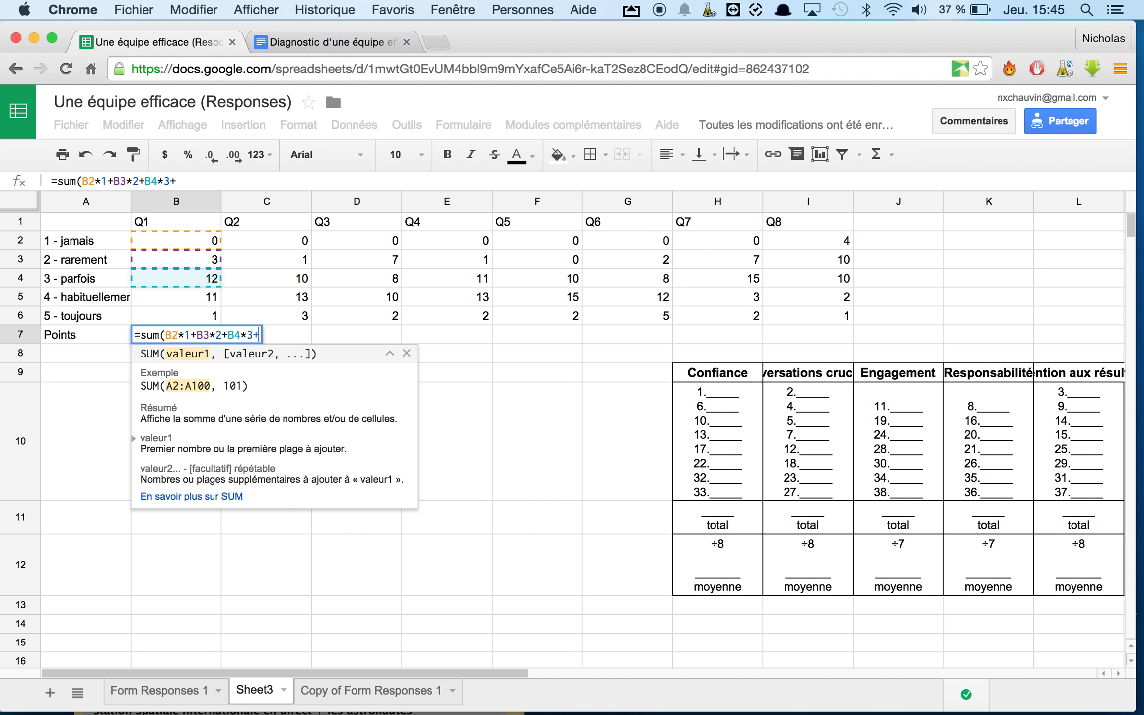
click(189, 298)
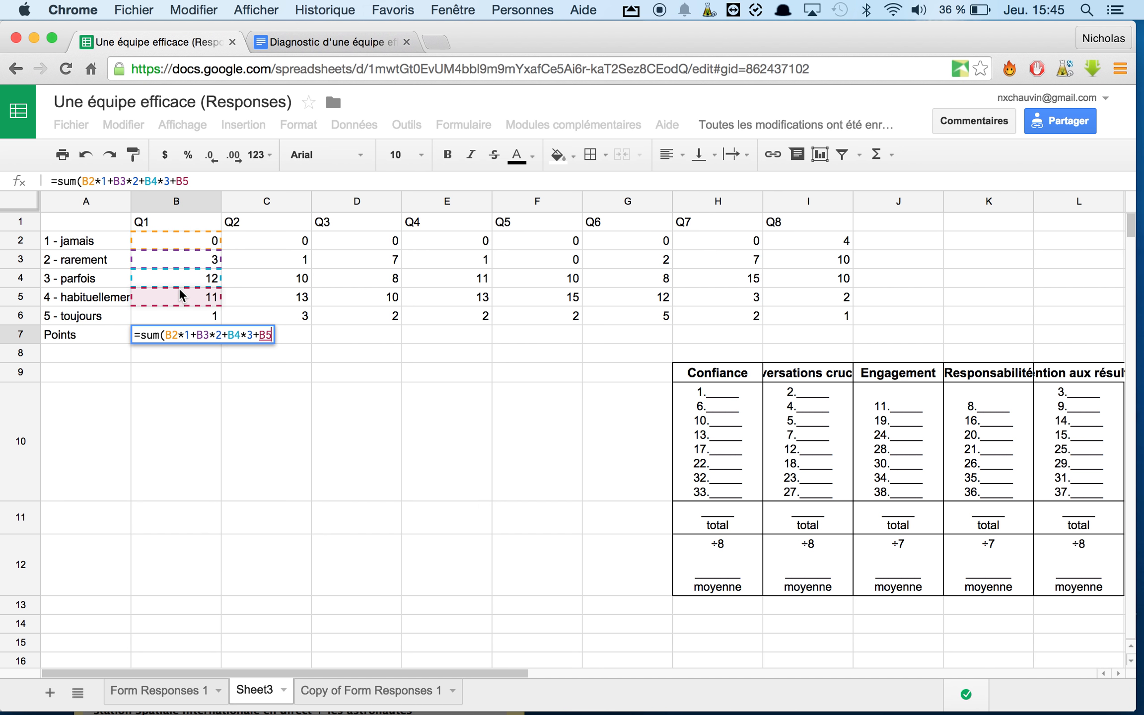
text(*)
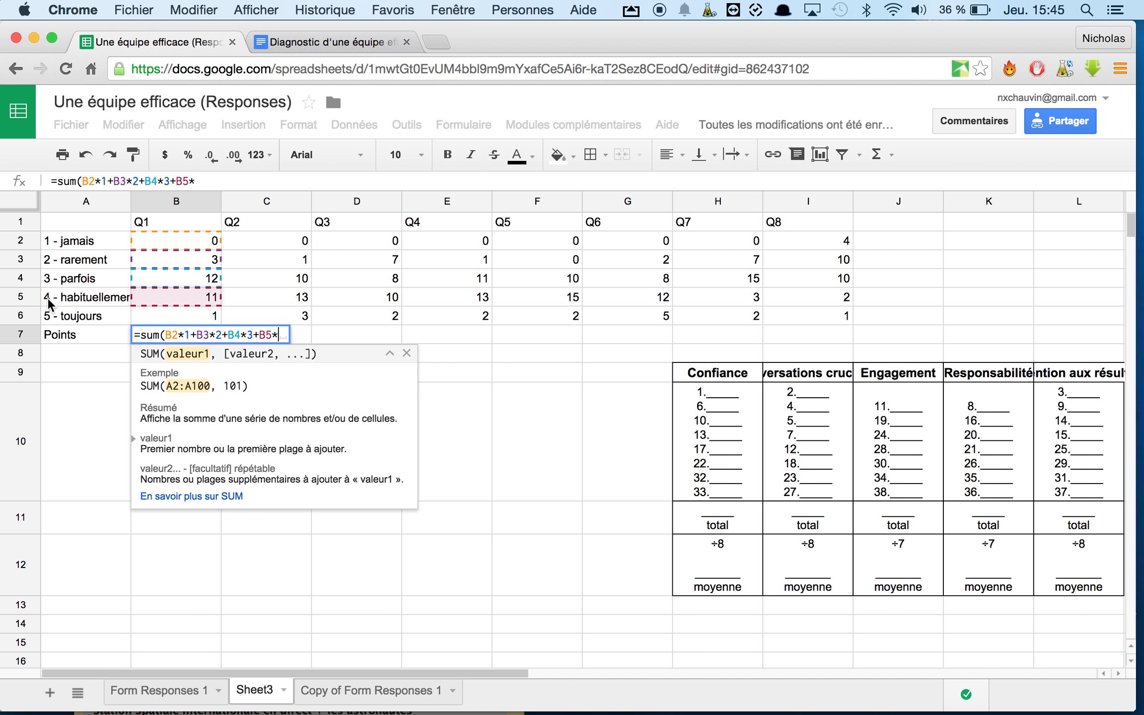
text(4+)
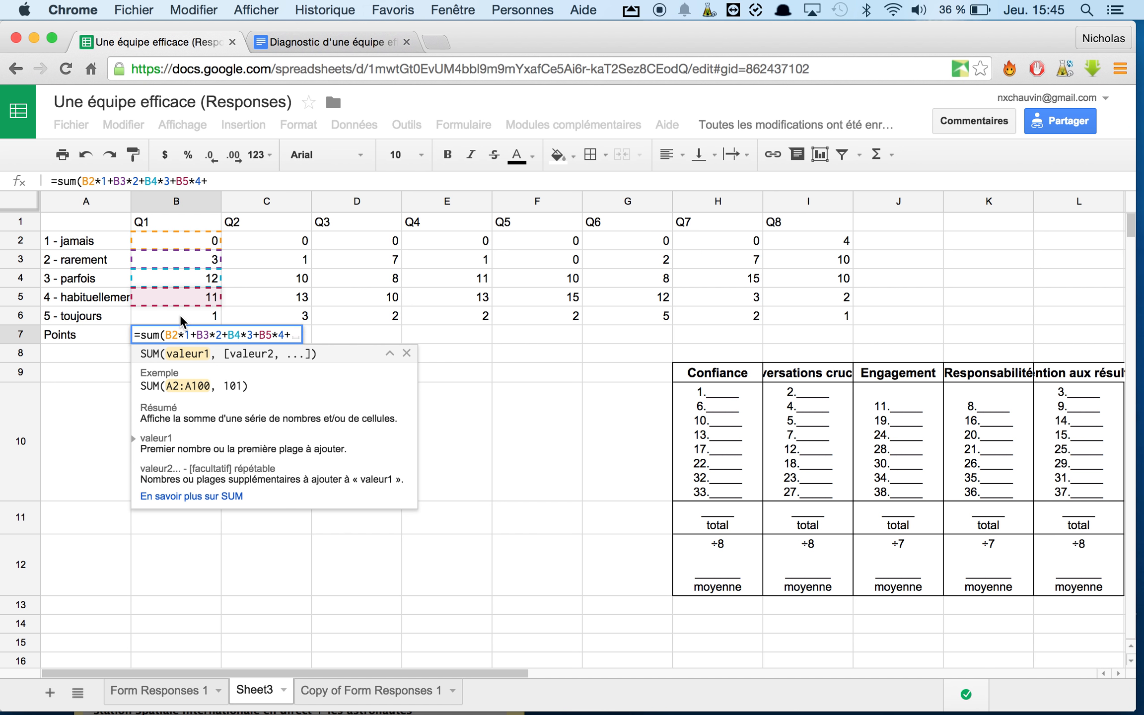
click(180, 316)
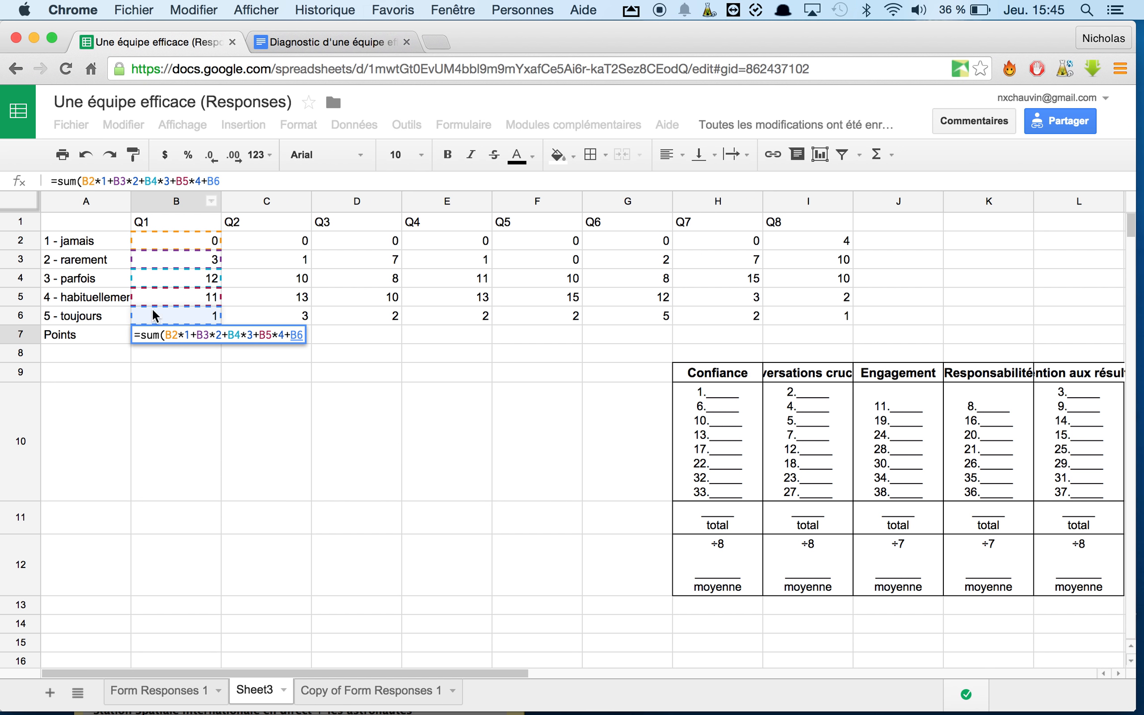
text(+)
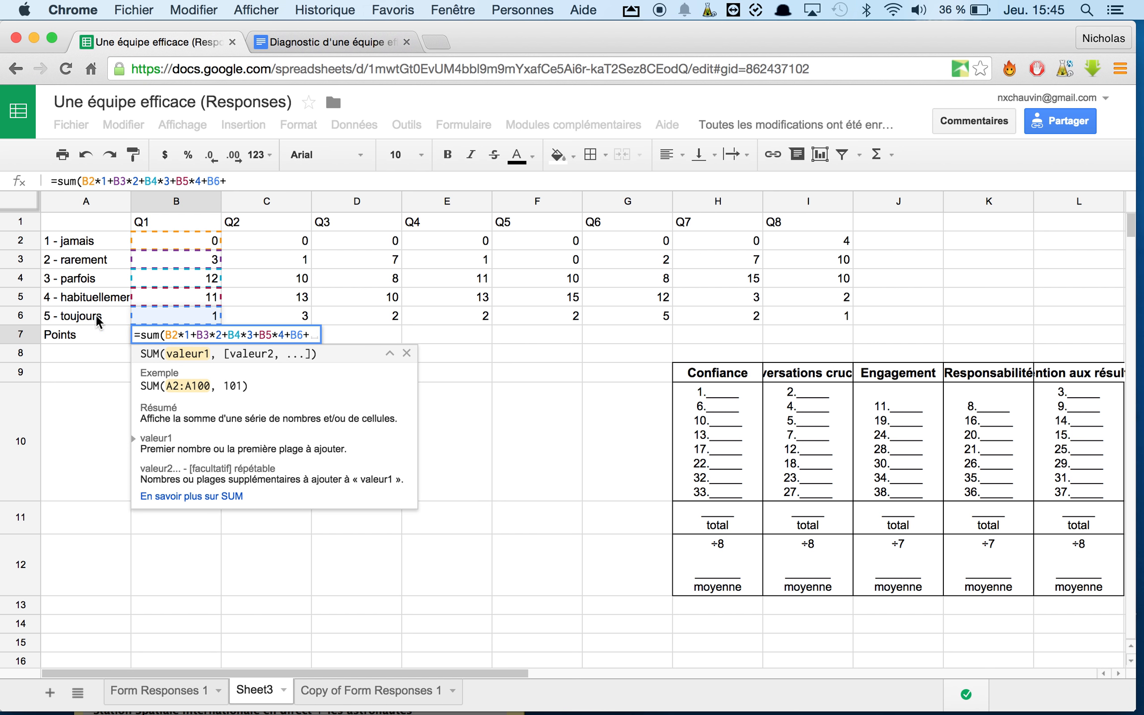
key(BackSpace)
text(*5))
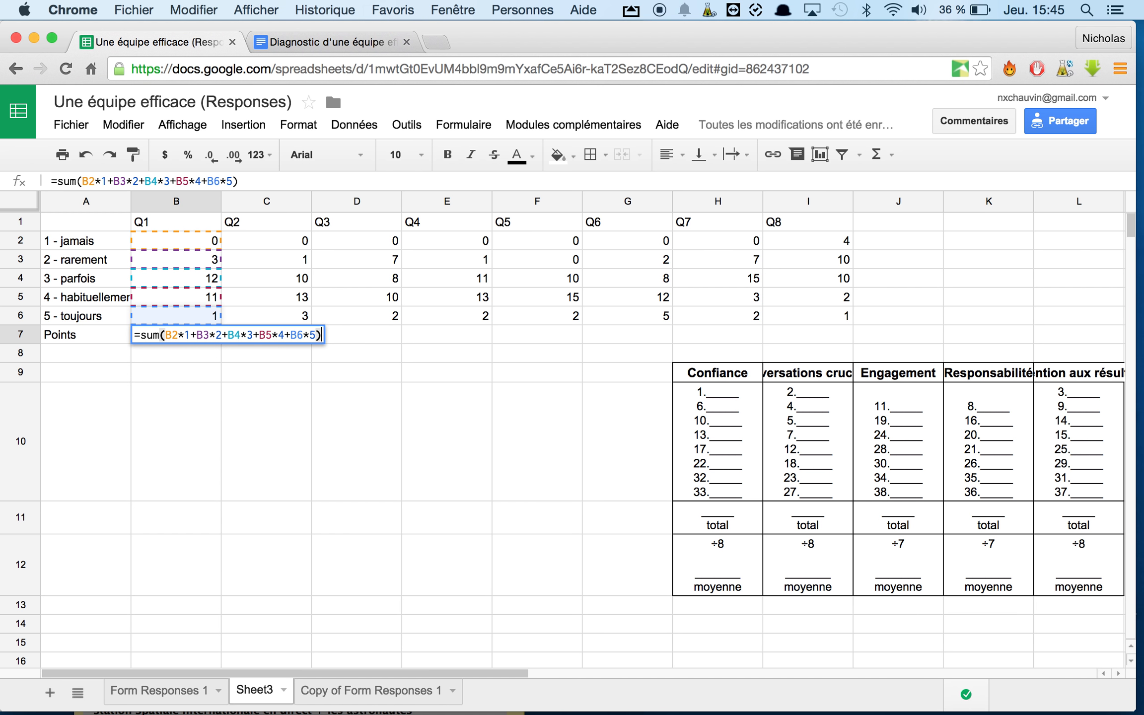
key(Return)
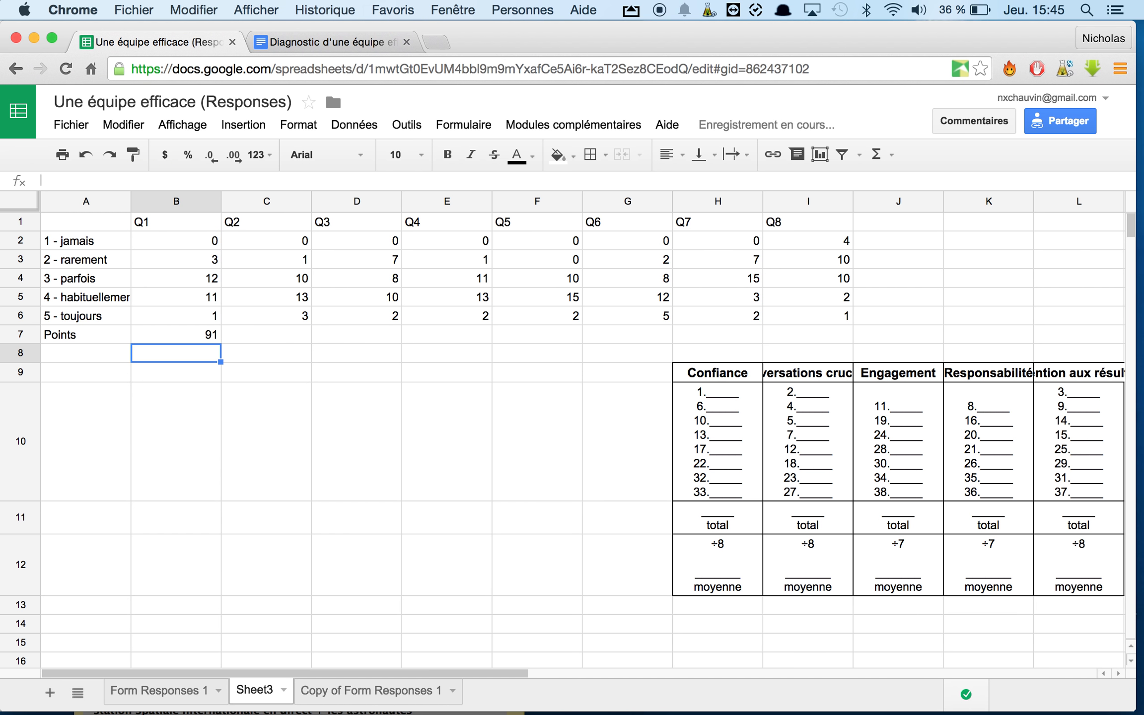
Fill the Q1 points formula from B7 across the Points row through Q8 in I7
click(193, 337)
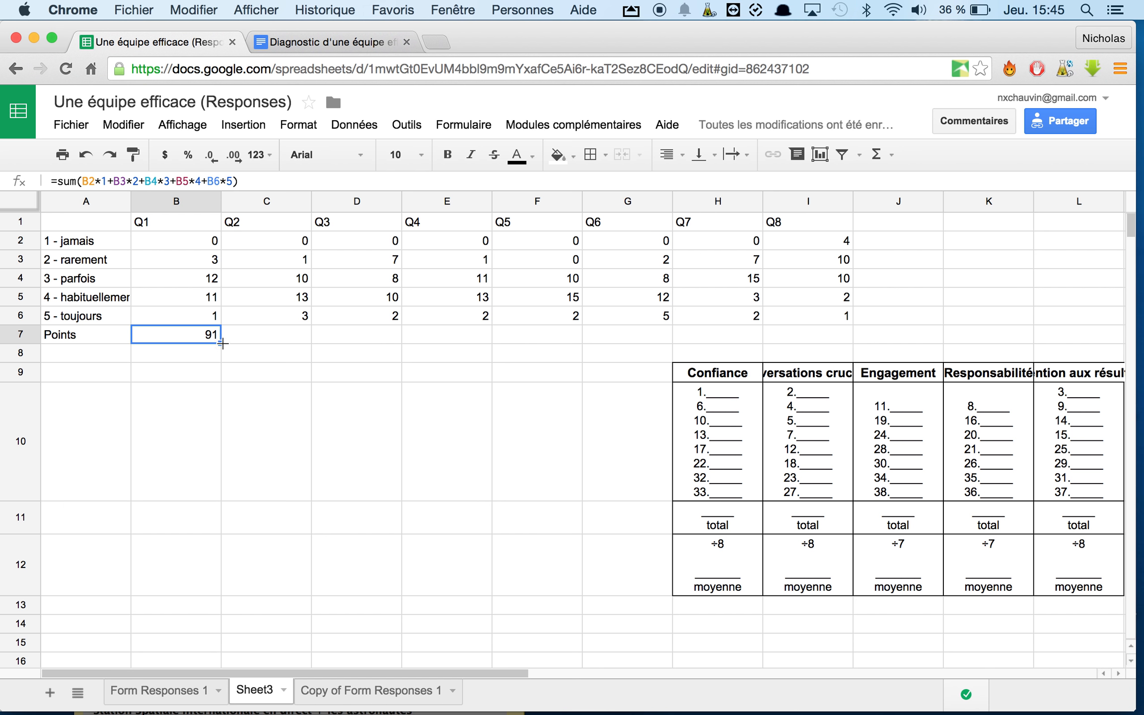
drag(221, 344, 277, 346)
drag(826, 326, 825, 329)
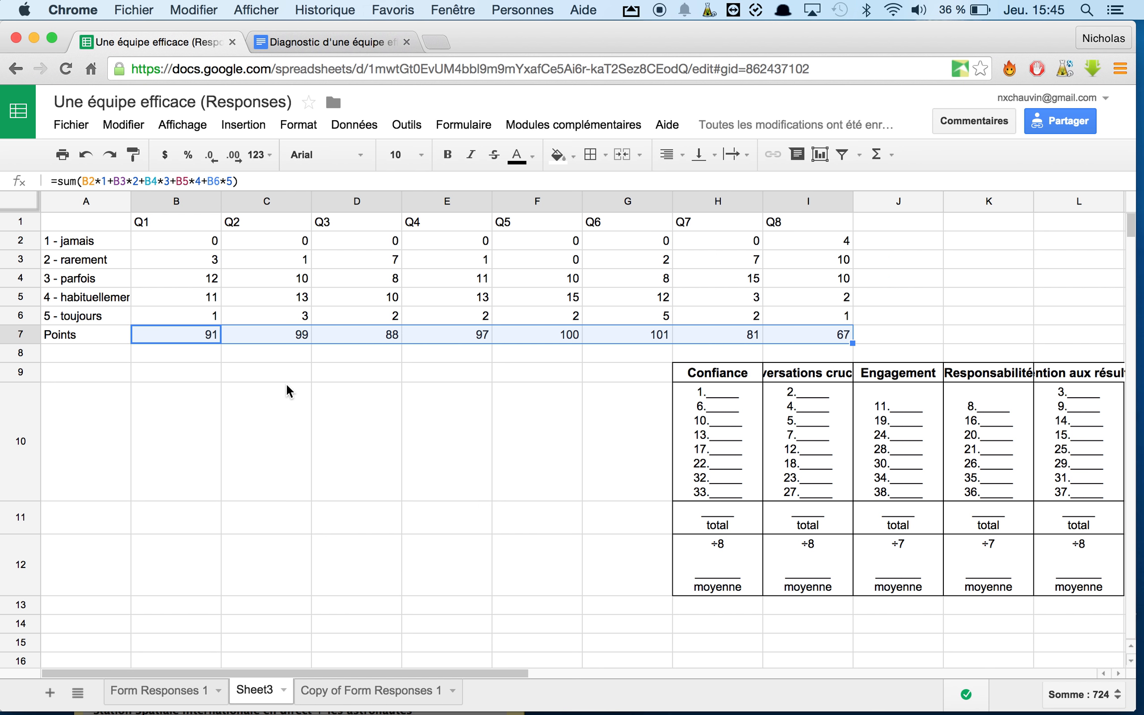
Enter the headings "Confiance" in cell A9 and "Conversation" in cell B9
click(92, 374)
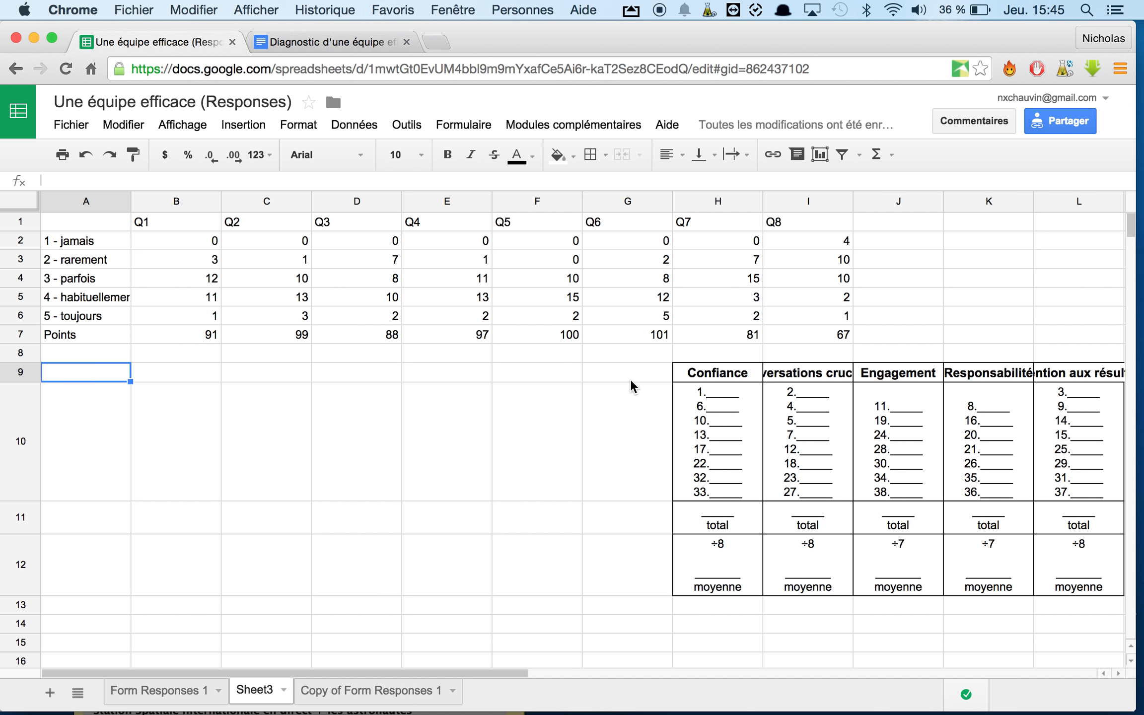
text(Confiance)
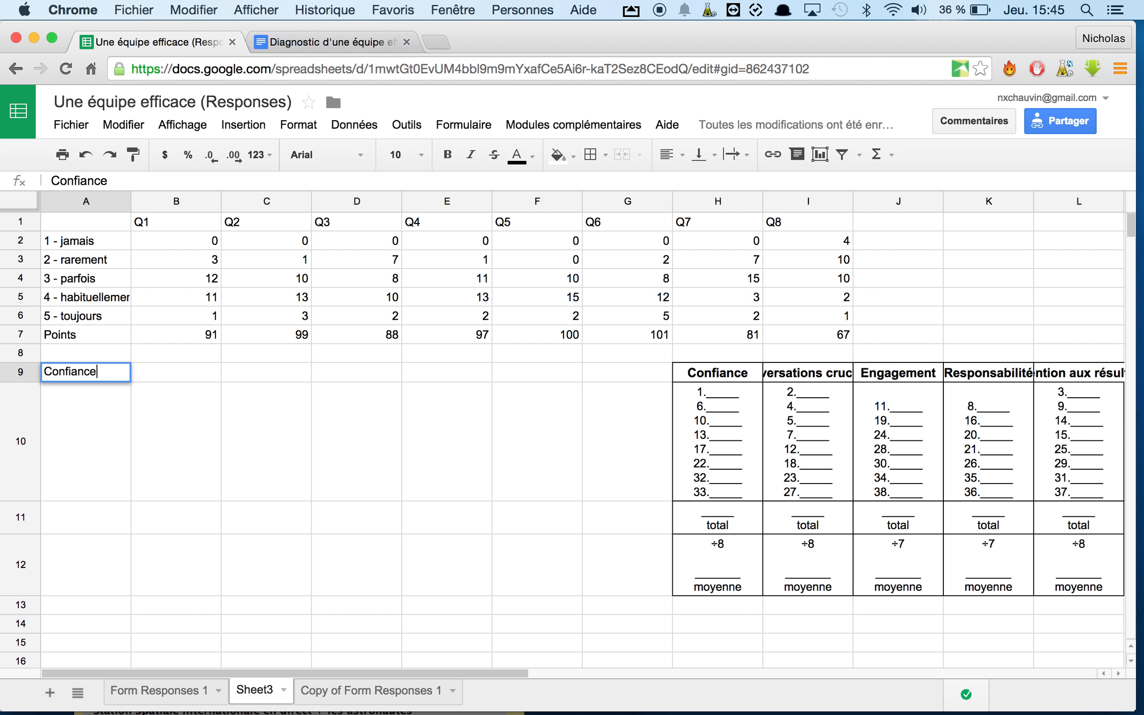
click(157, 366)
text(Conversation)
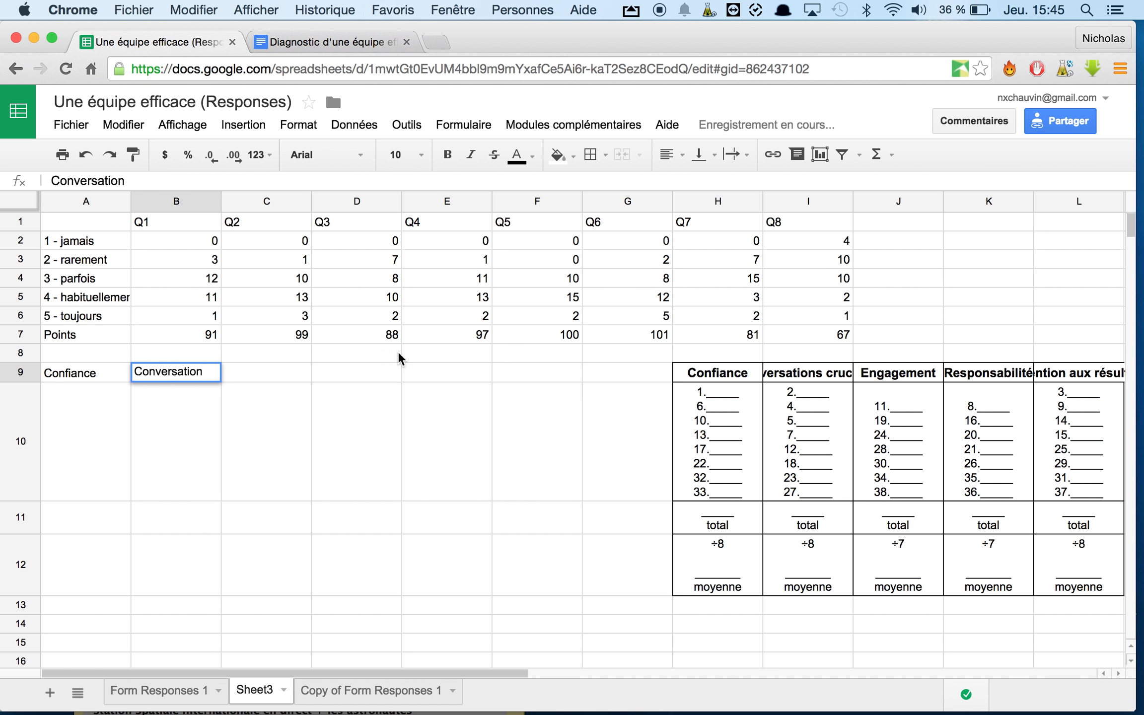
Wrap the text of the "Conversations cruciales" heading in cell I9
click(773, 375)
click(745, 158)
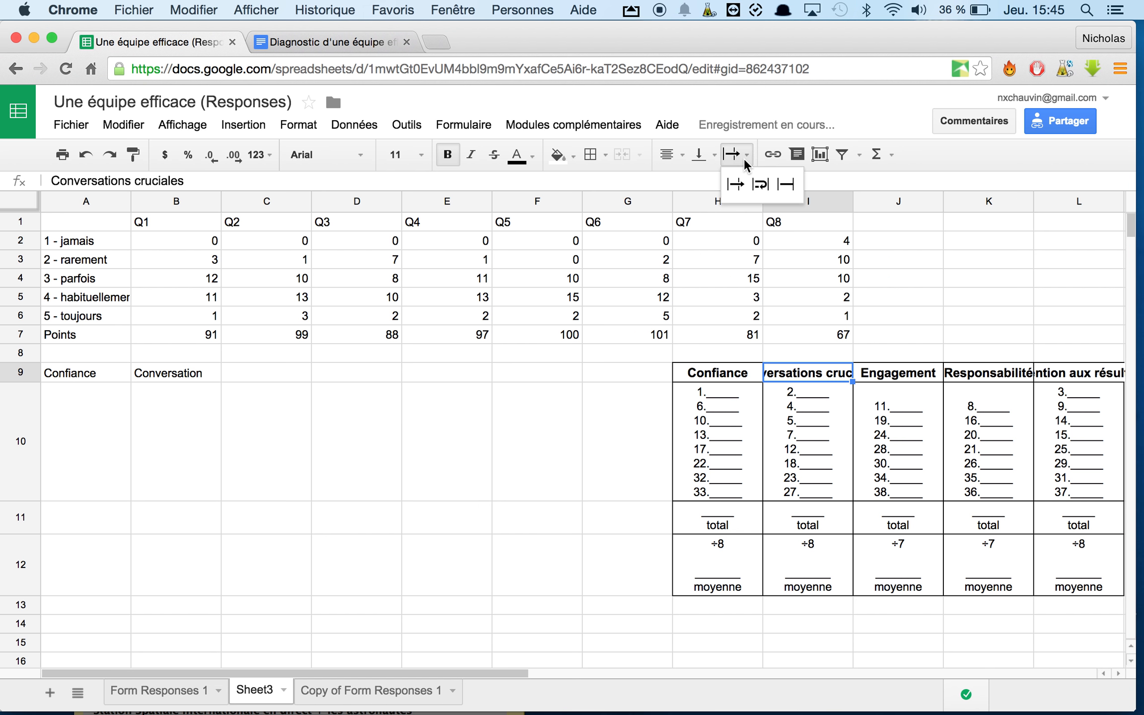
click(770, 189)
Extend the heading in cell B9 to read "Conversation cruciales"
click(213, 388)
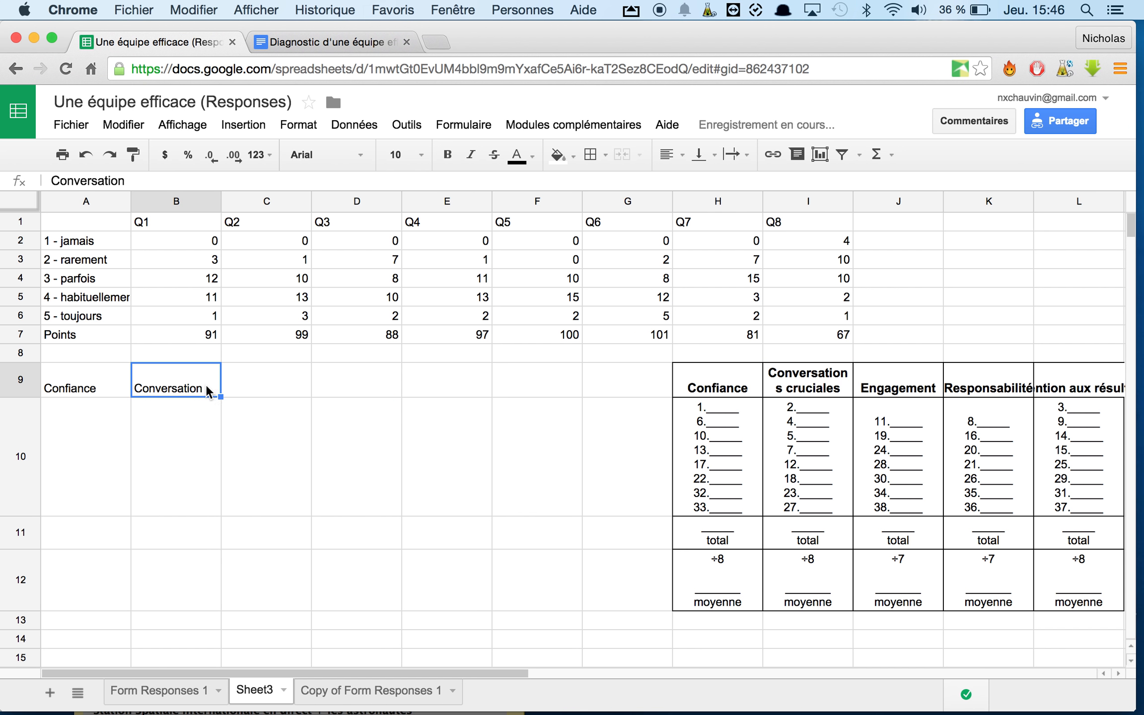
double_click(220, 389)
text(cruciales)
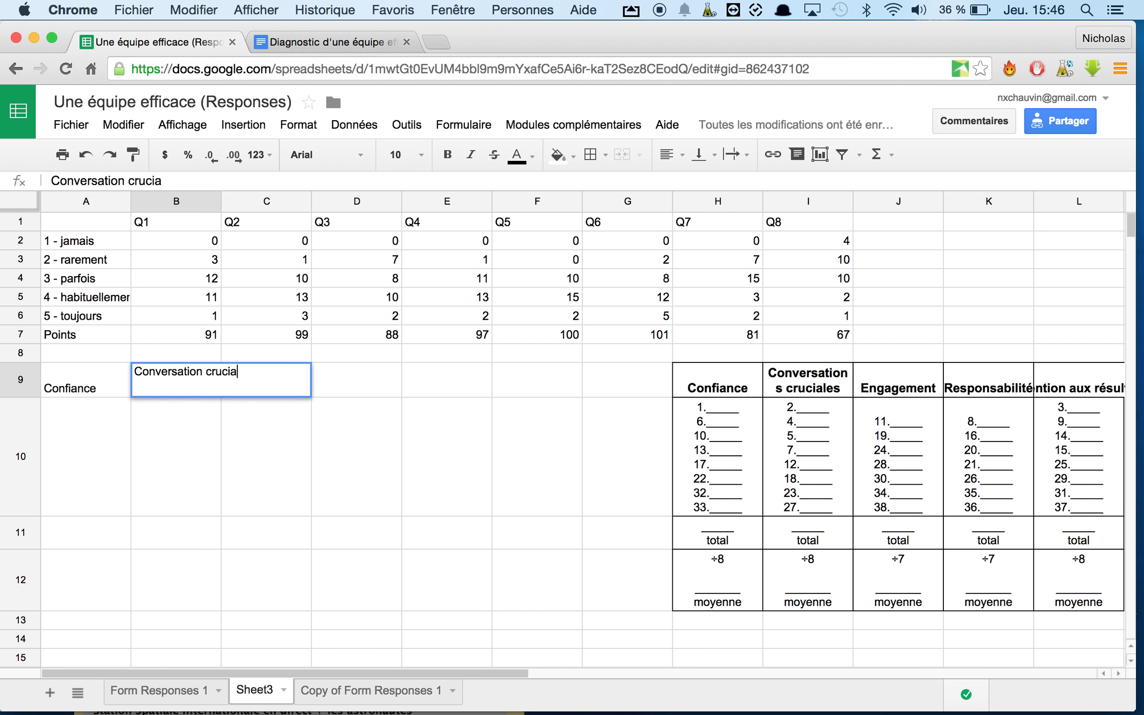
click(359, 453)
Enter the heading "engagement" in cell C9
click(265, 380)
text(engagement)
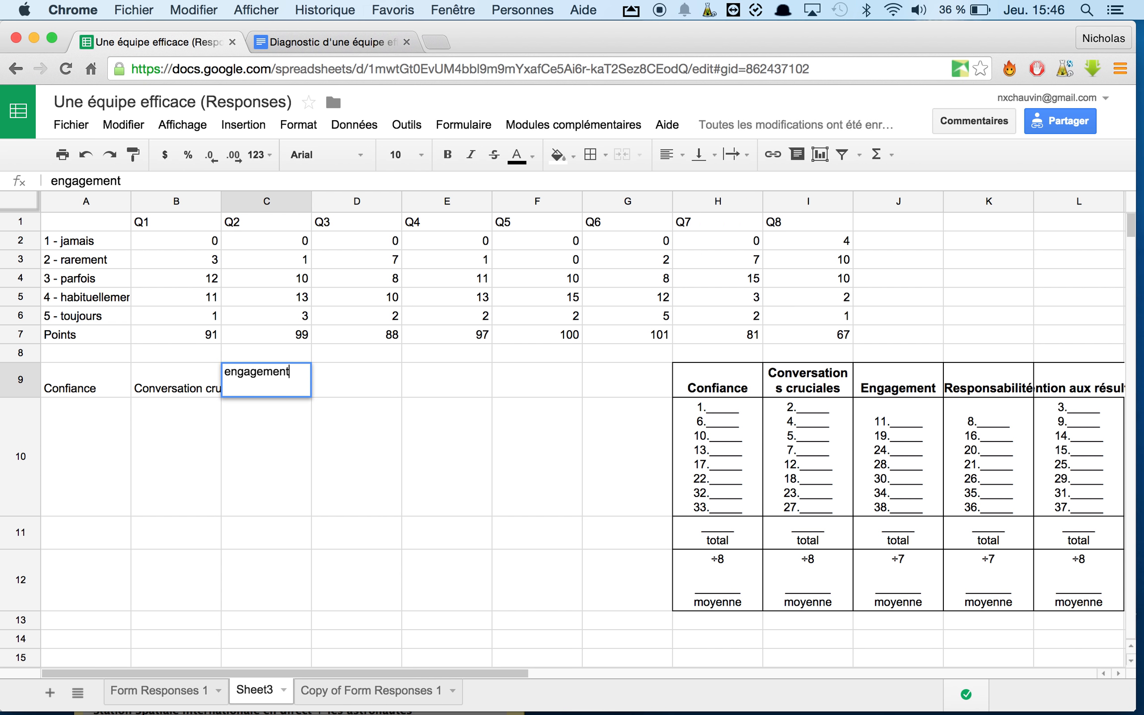
key(Return)
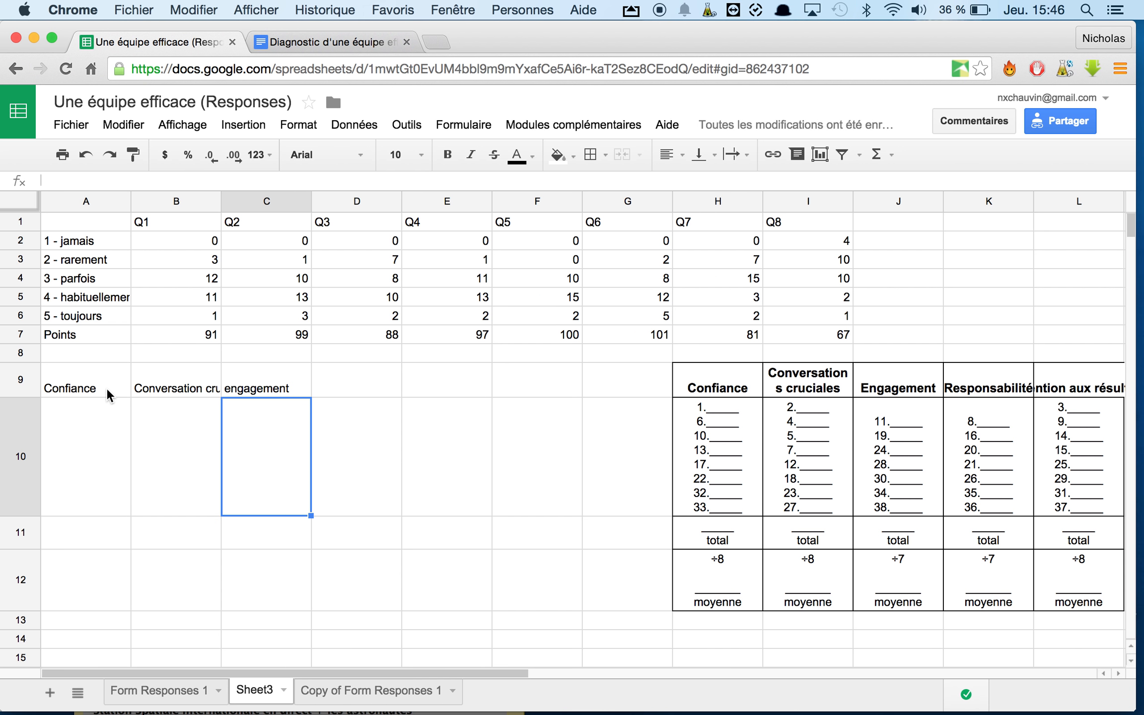
Enter a formula in A10 under Confiance that averages the Q1 and Q6 points, =sum((B7+G7)/2)
click(89, 445)
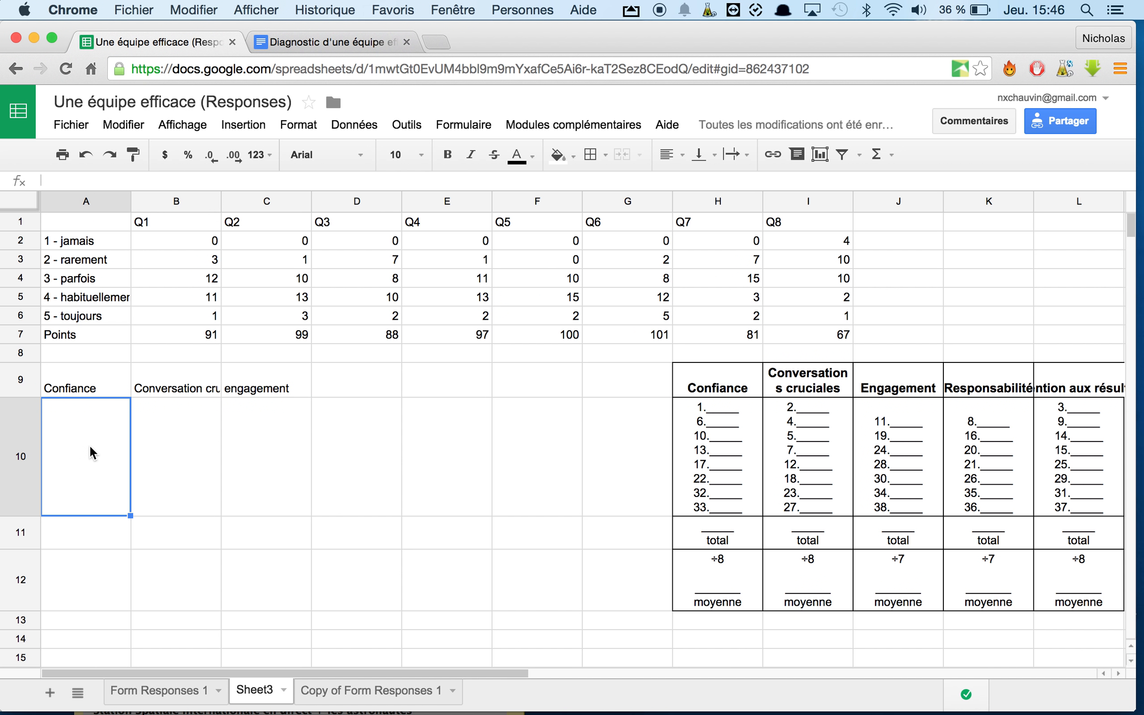
text(=)
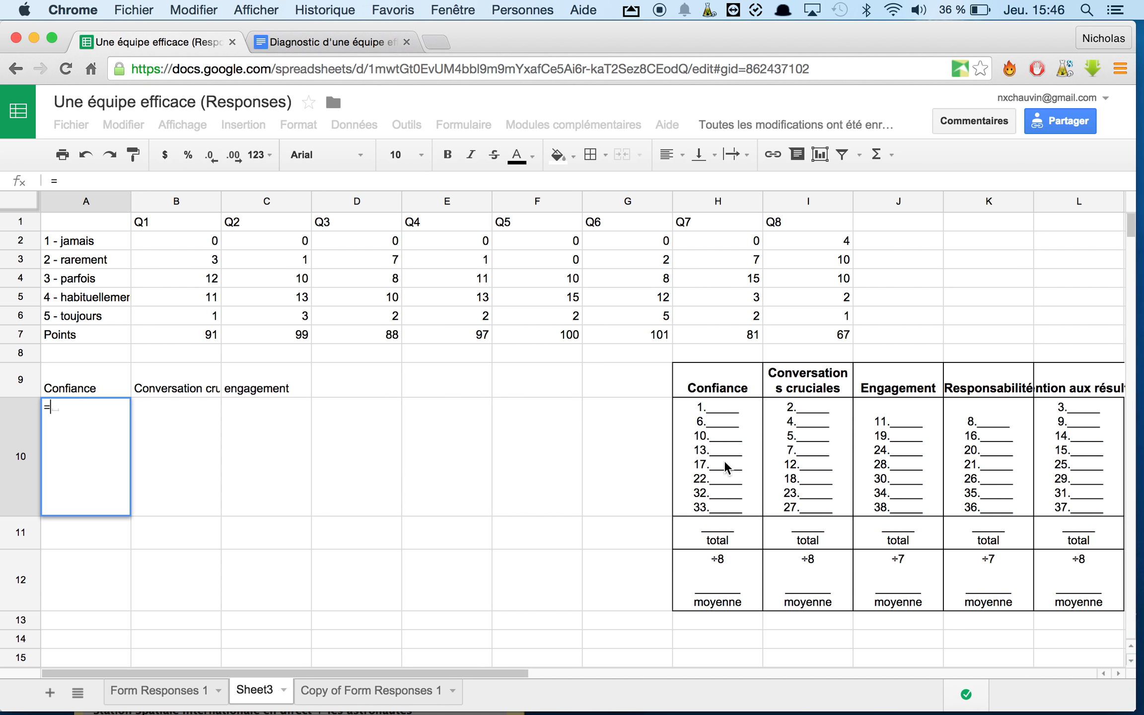
text(sum)
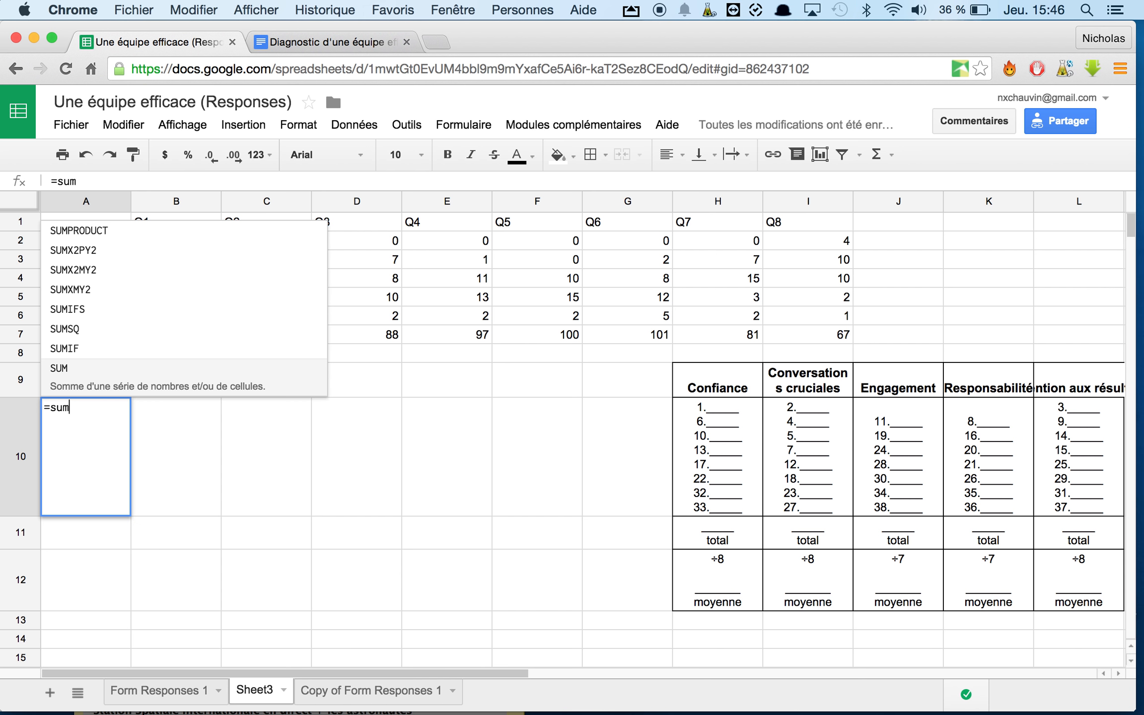
text(()
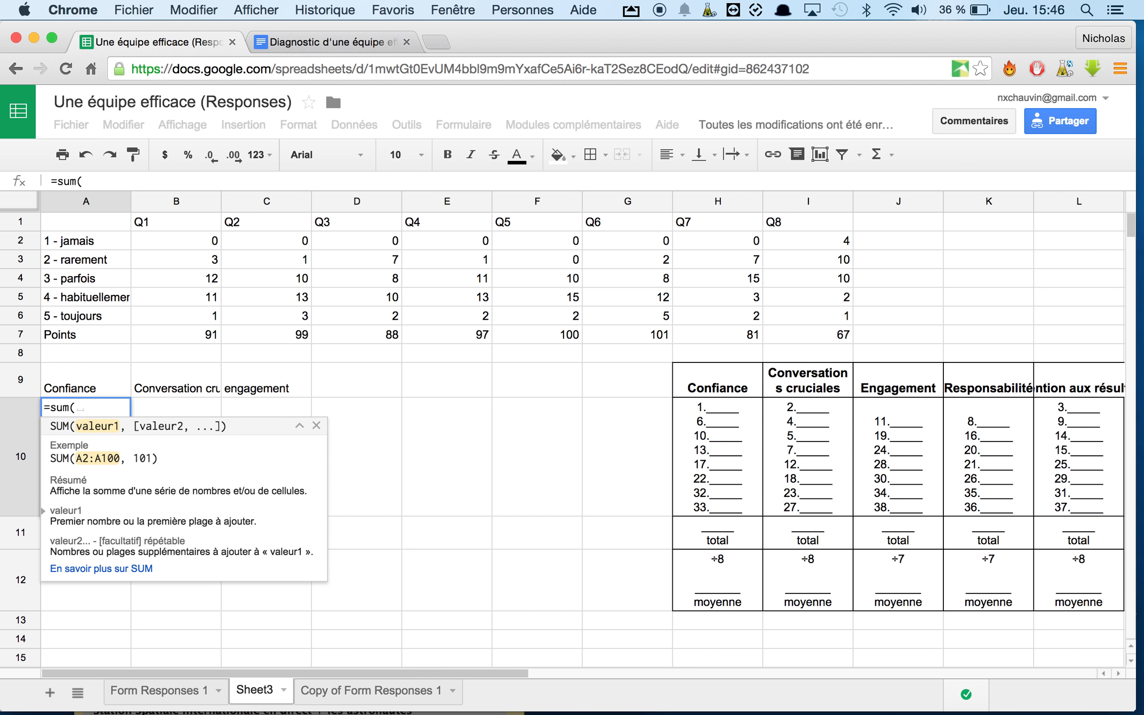
text(()
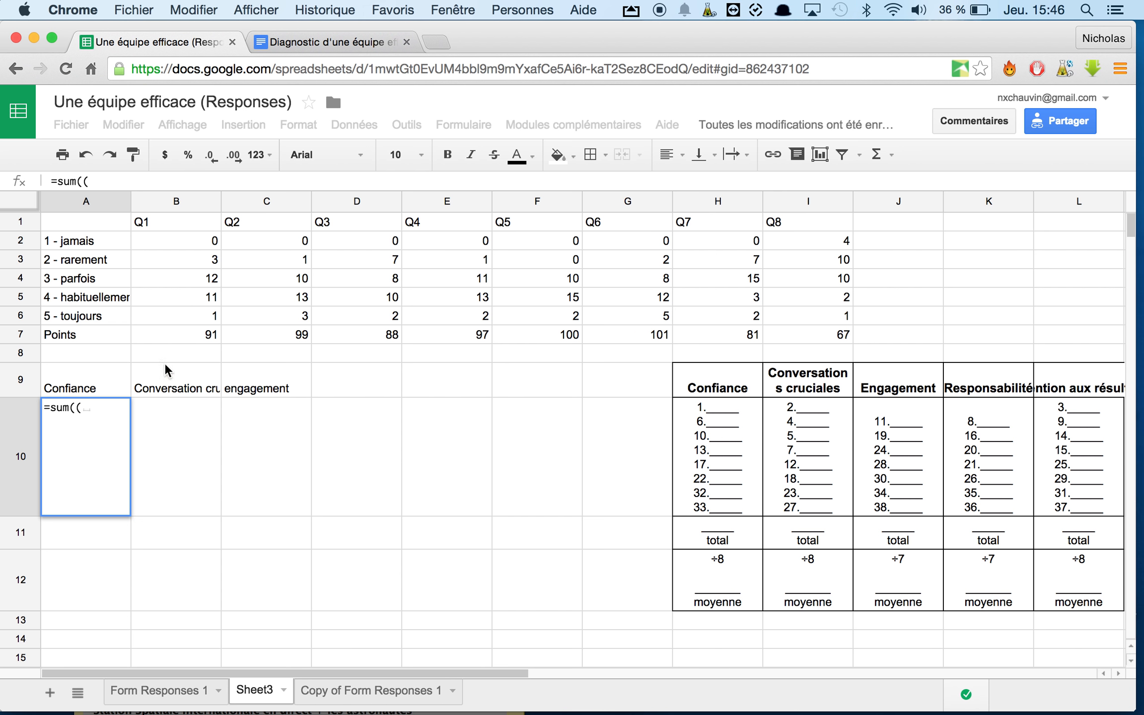
click(172, 336)
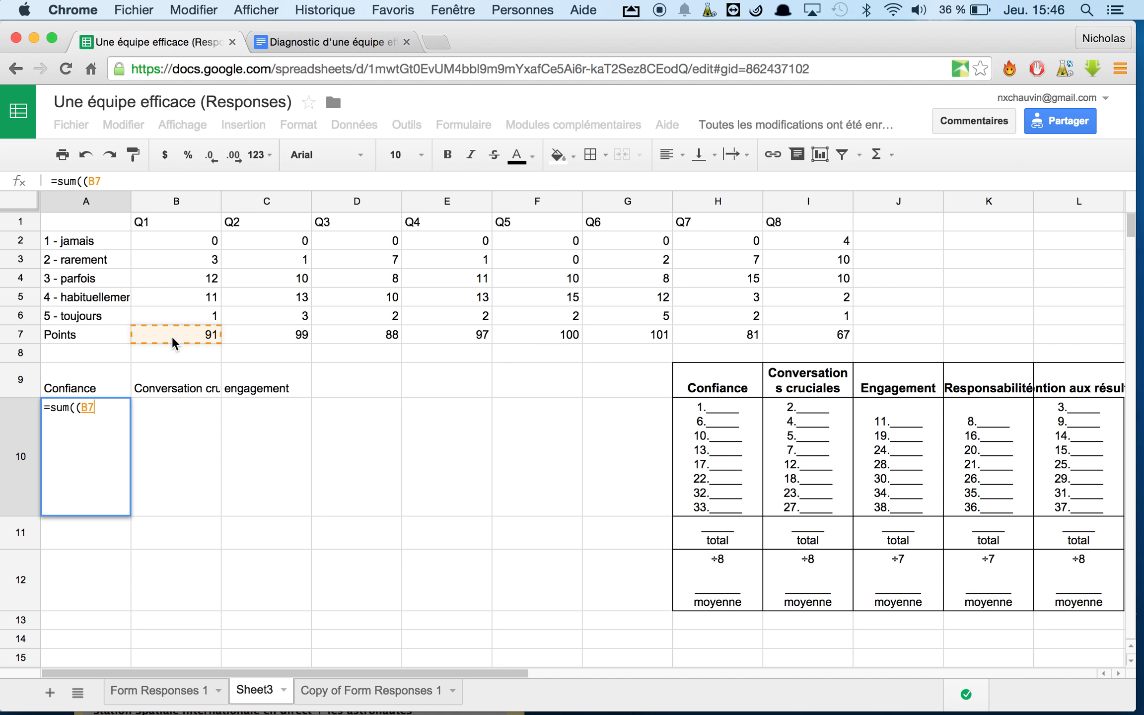
text(+)
click(640, 335)
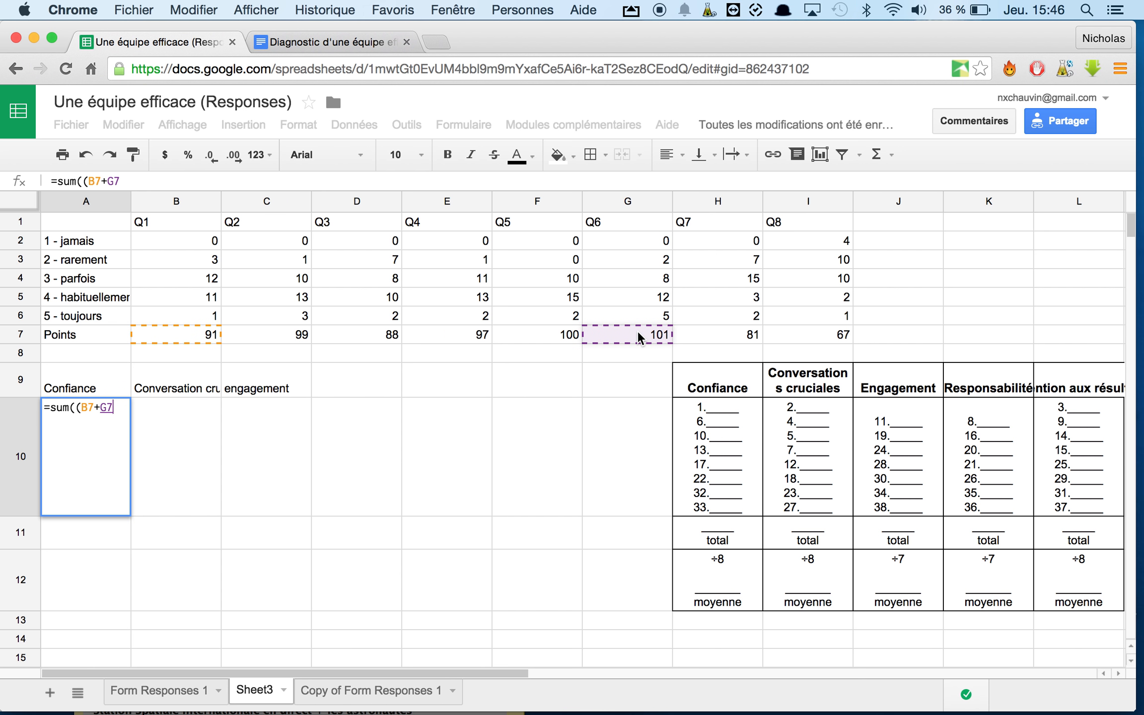
text())
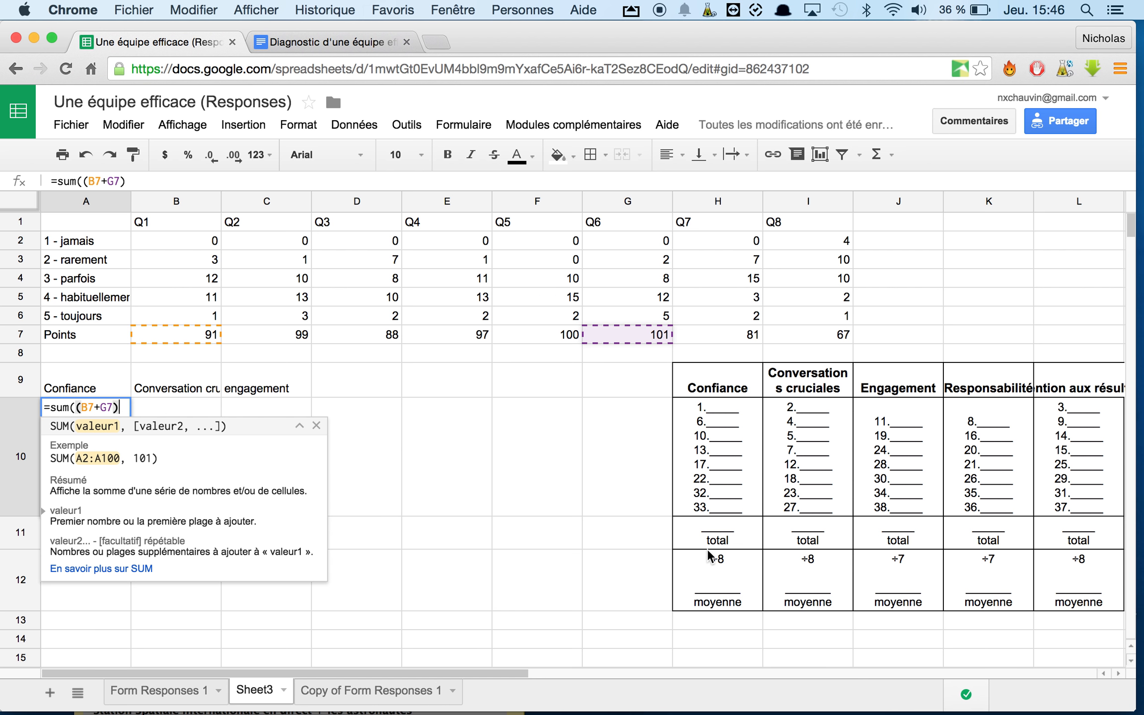
text(/2)
key(Return)
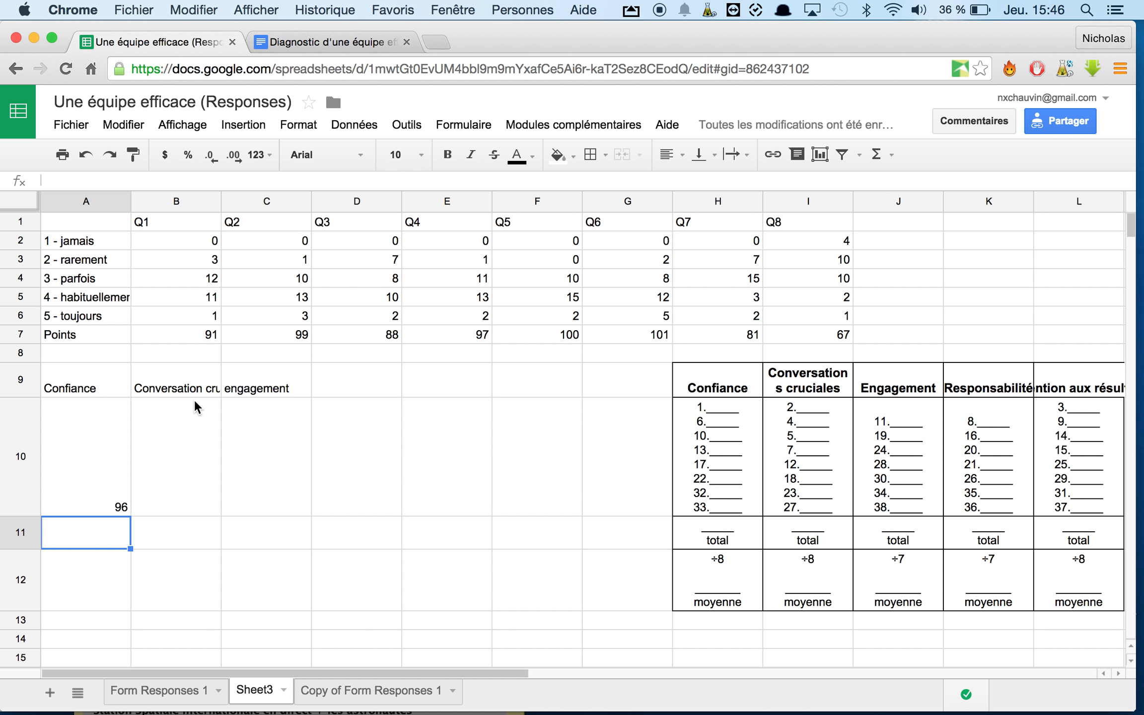
Enter a formula in B10 under Conversation cruciales that averages the Q2, Q4, Q5 and Q7 points, =sum((C7+E7+F7+H7)/4)
click(187, 450)
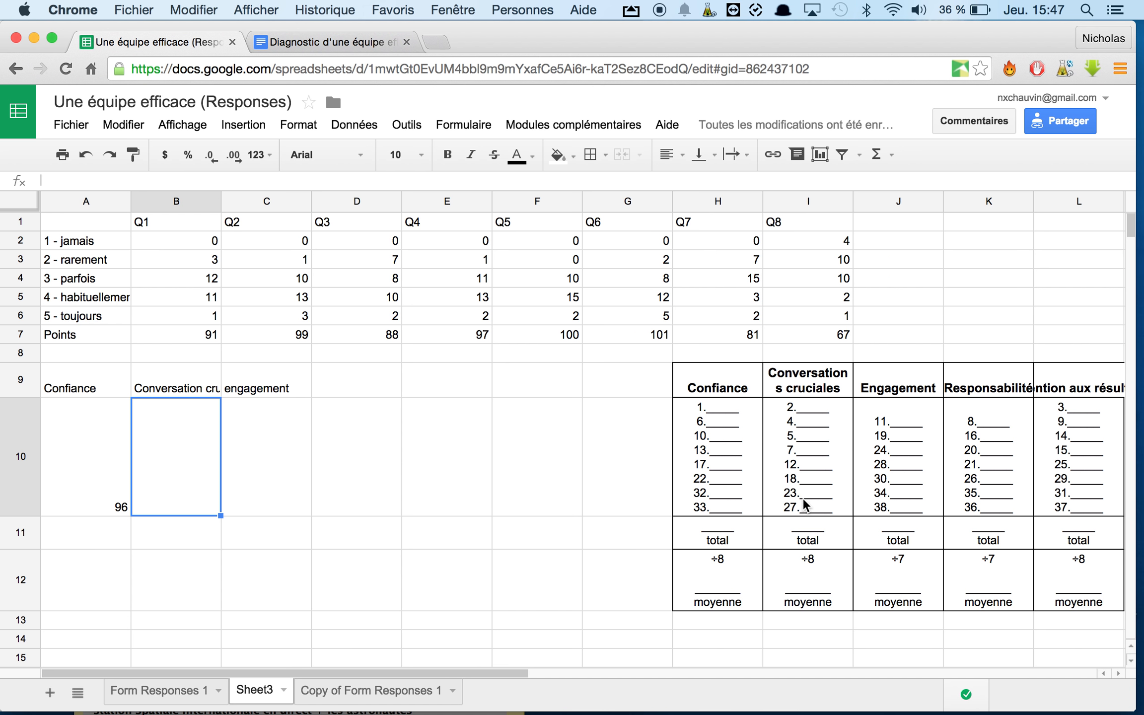
text(=)
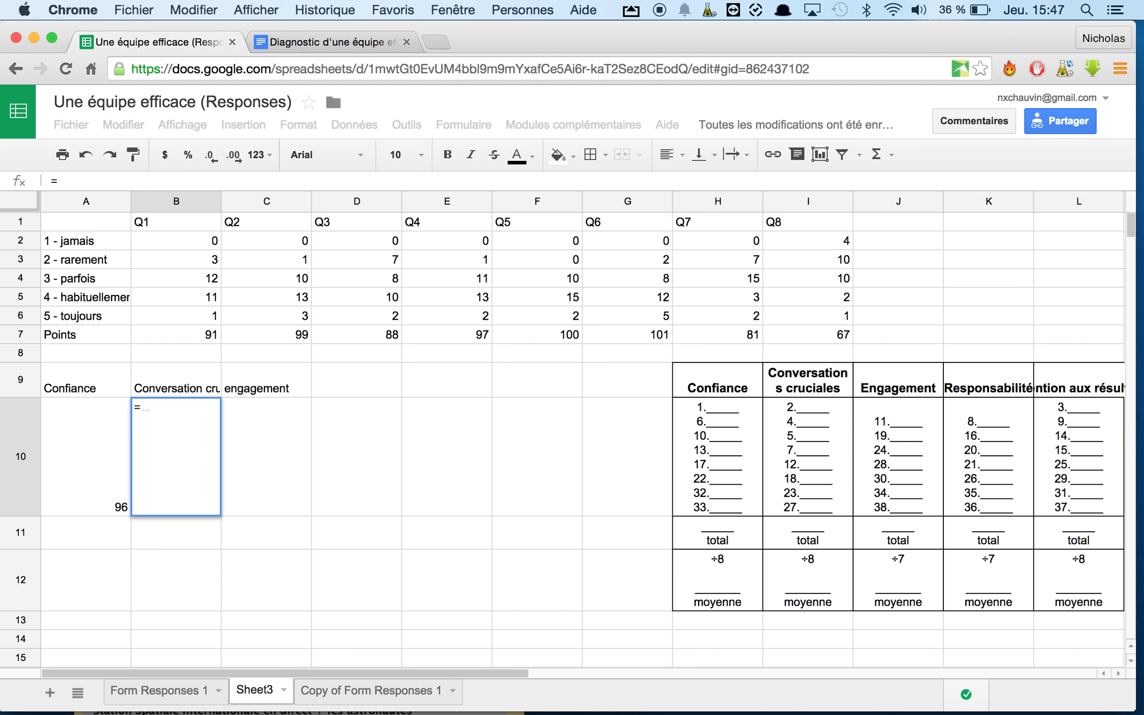
text(sum(()
click(273, 335)
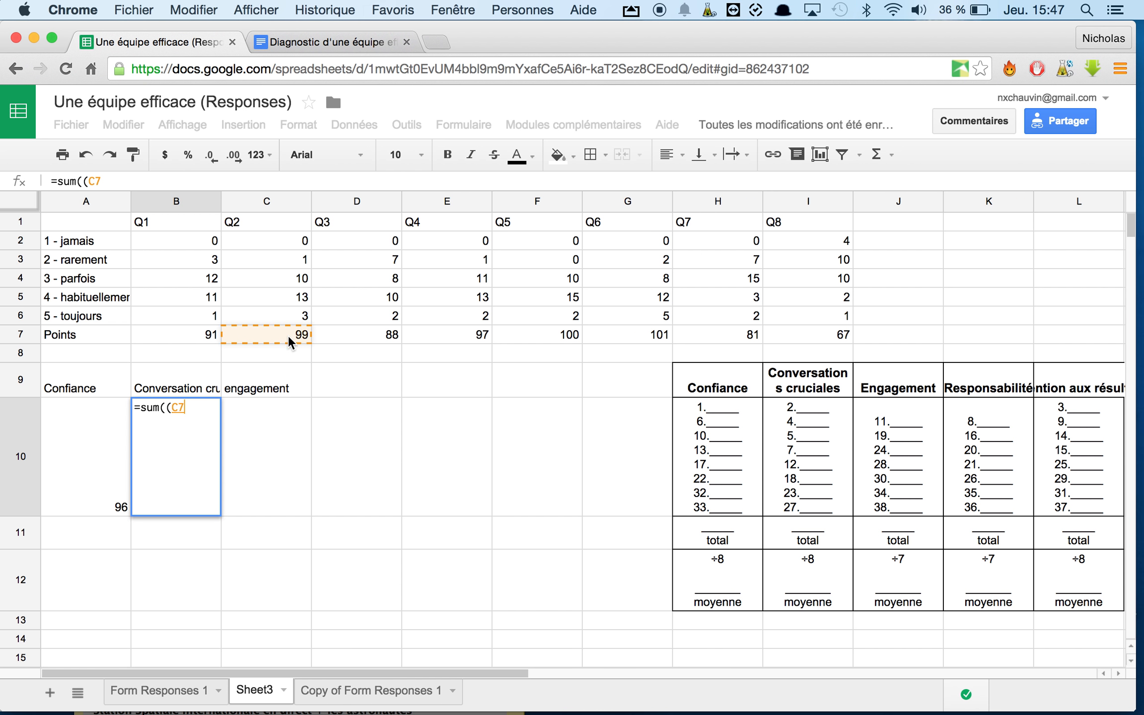
text(+)
click(450, 334)
text(+)
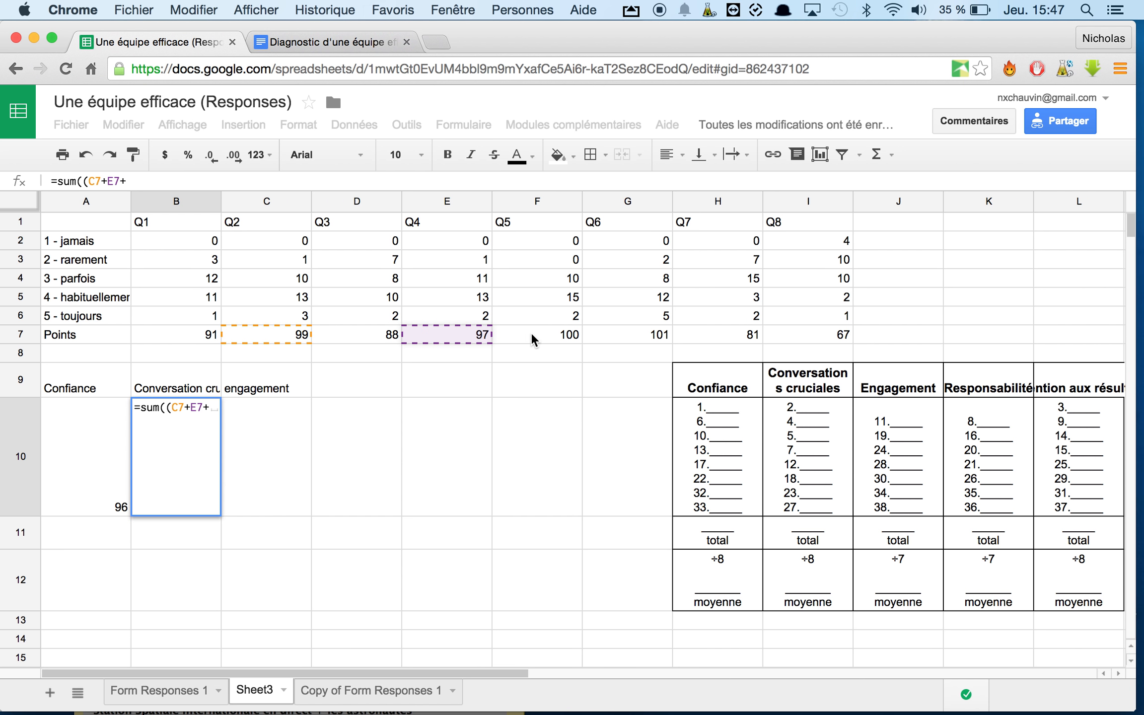
click(532, 333)
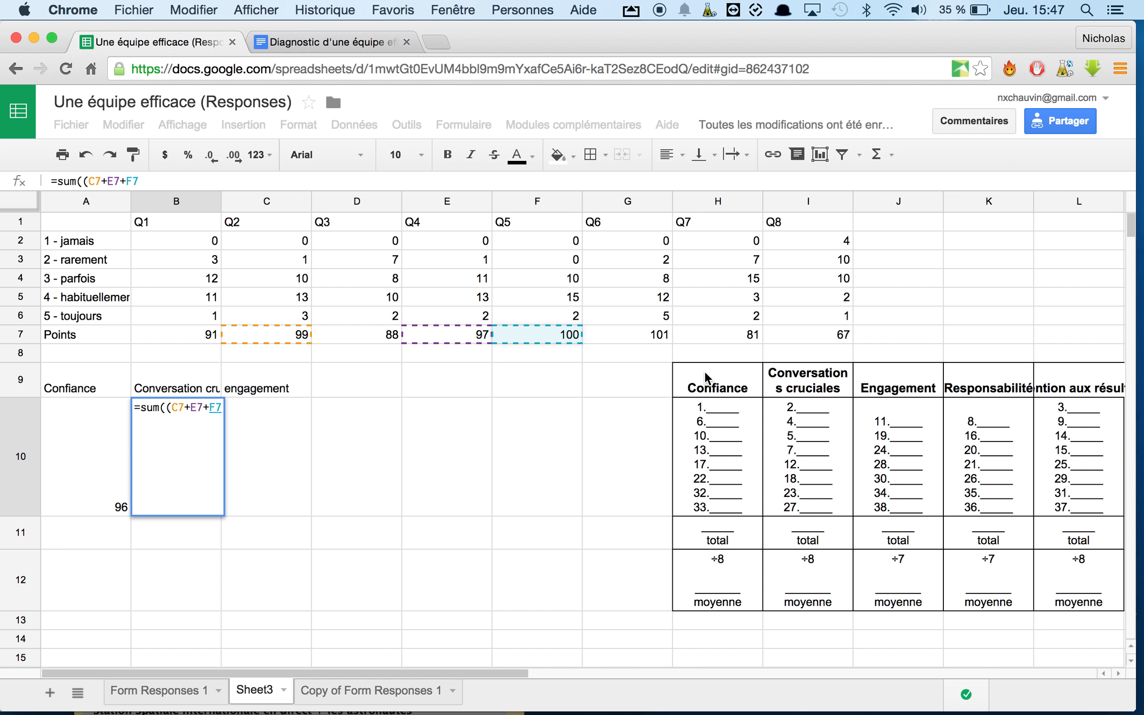
text(+)
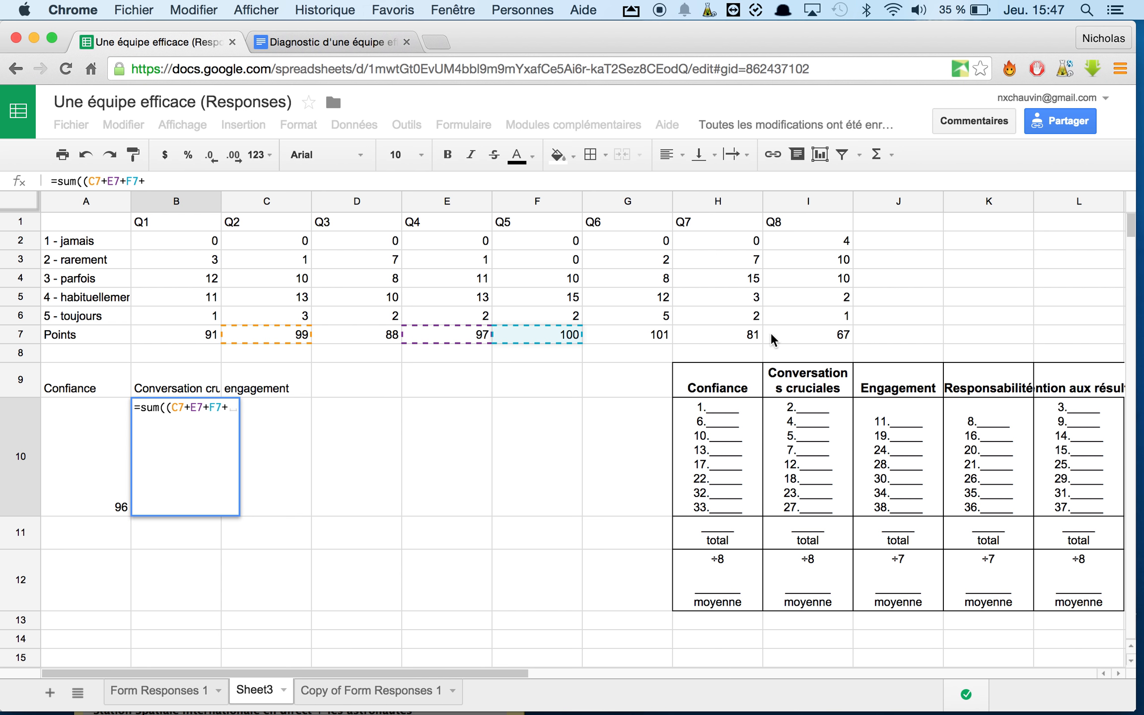
click(731, 332)
text(+)
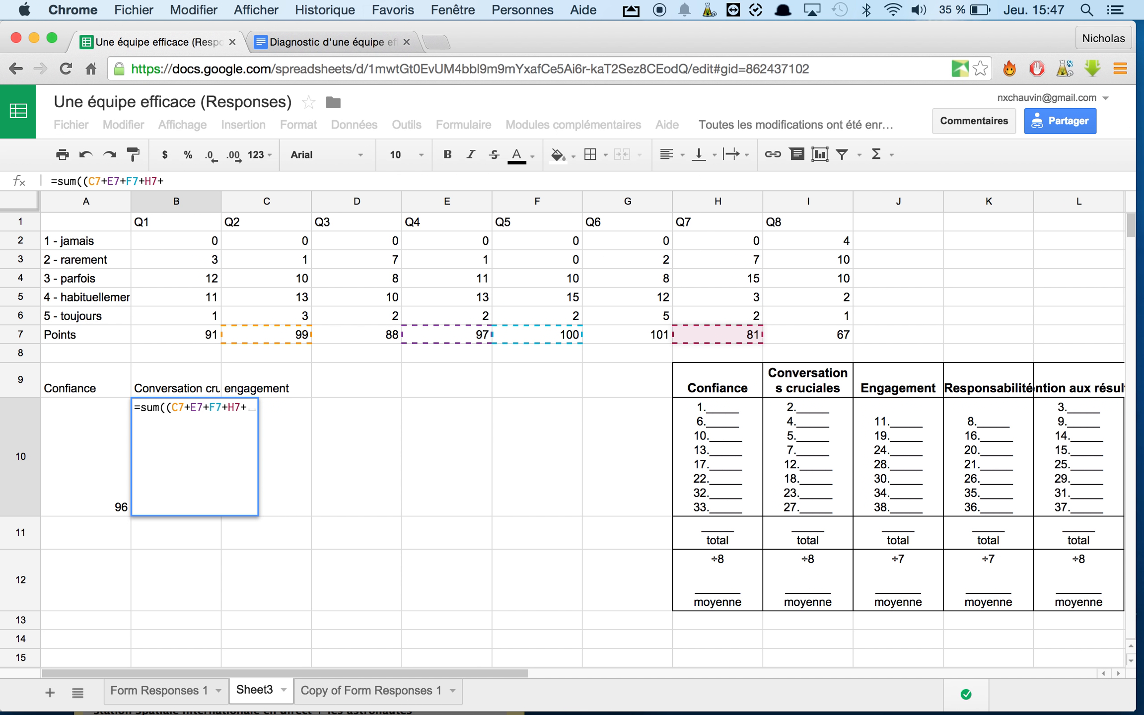
key(BackSpace)
text()/)
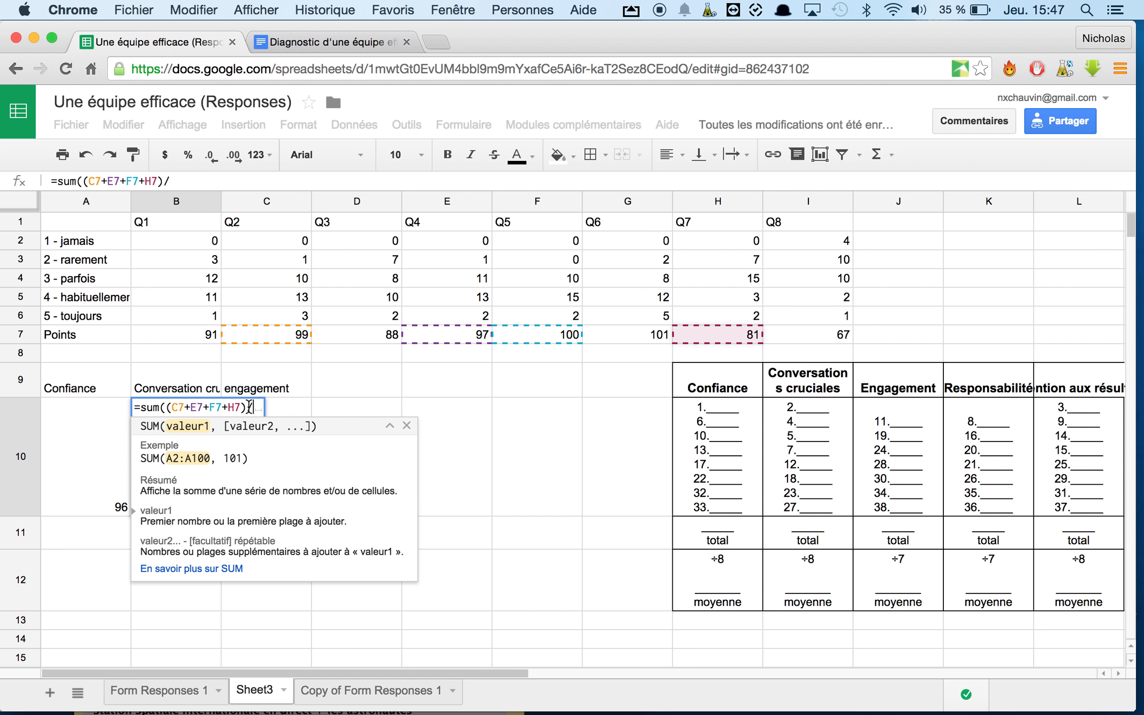
text(4)
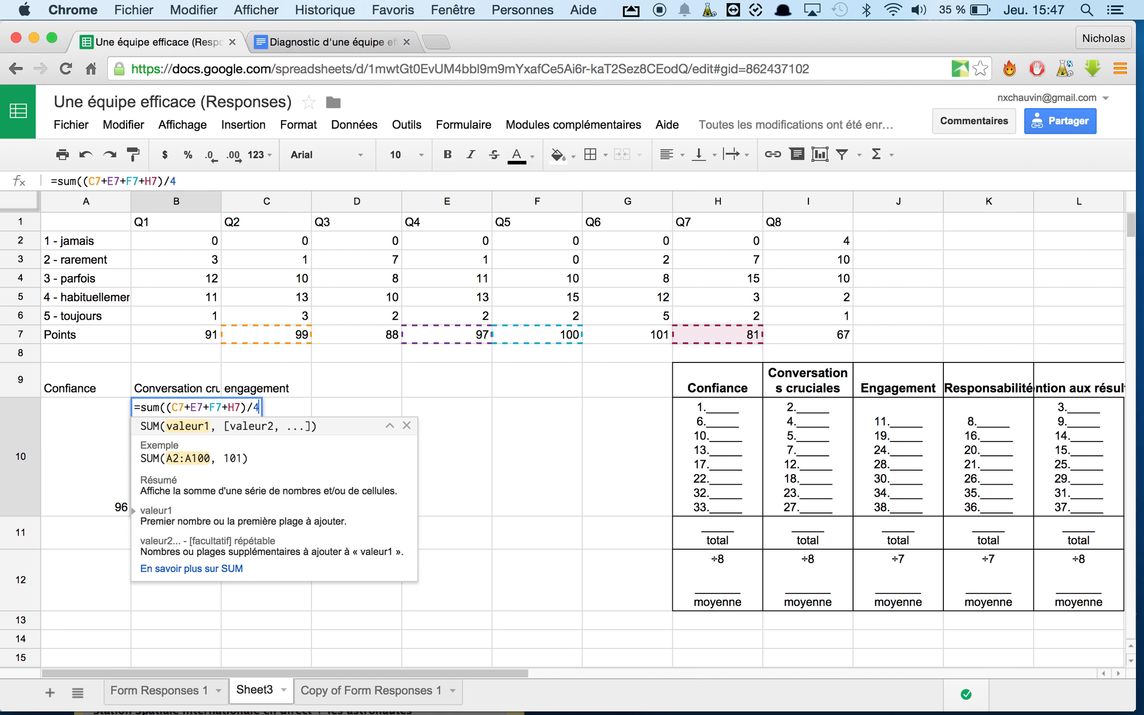
key(Up)
click(254, 408)
key(Right)
key(Return)
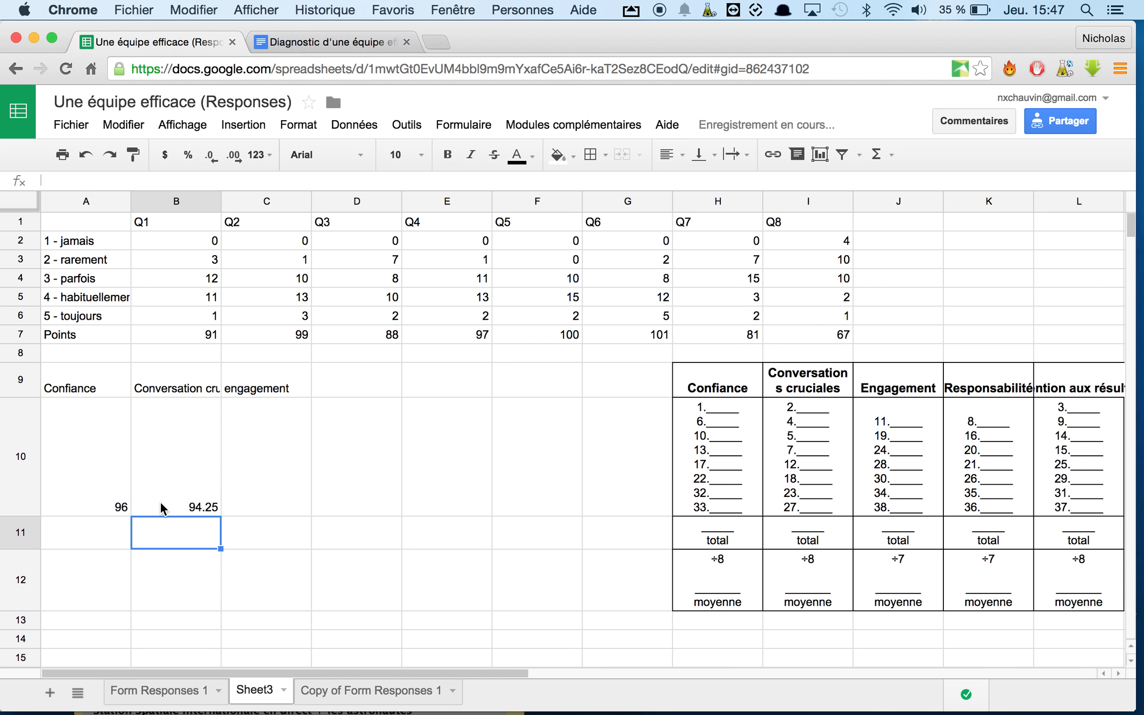
Clear cells C9:C10 to remove the "engagement" heading
click(259, 428)
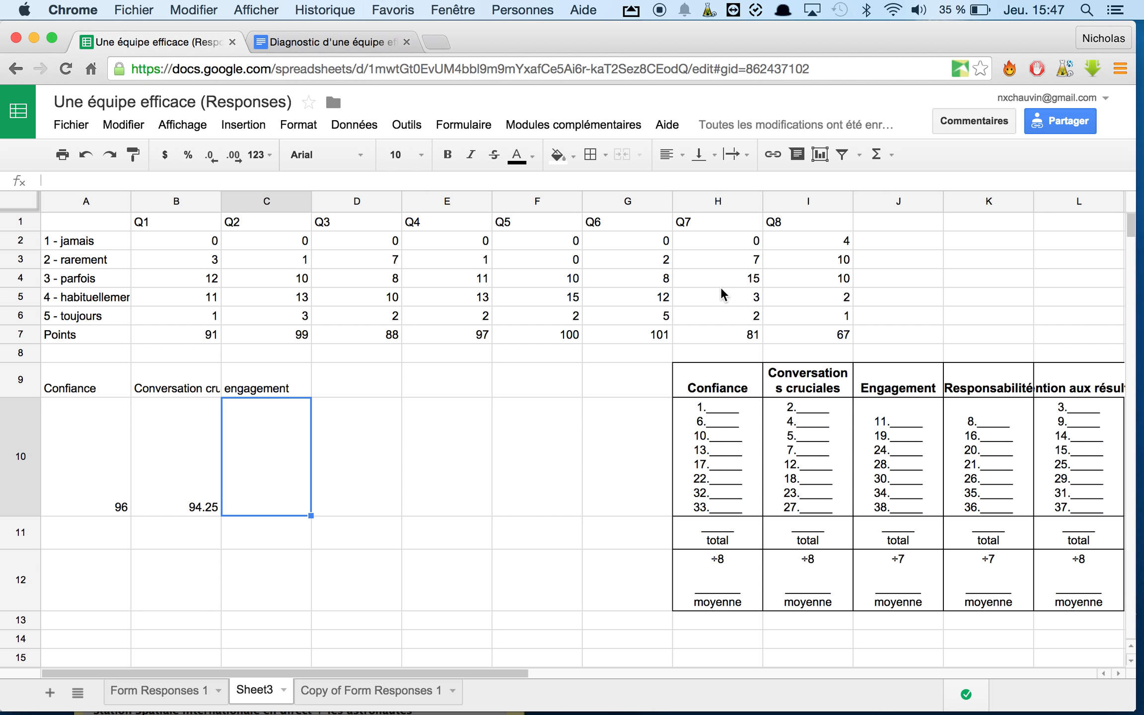
drag(270, 386, 269, 457)
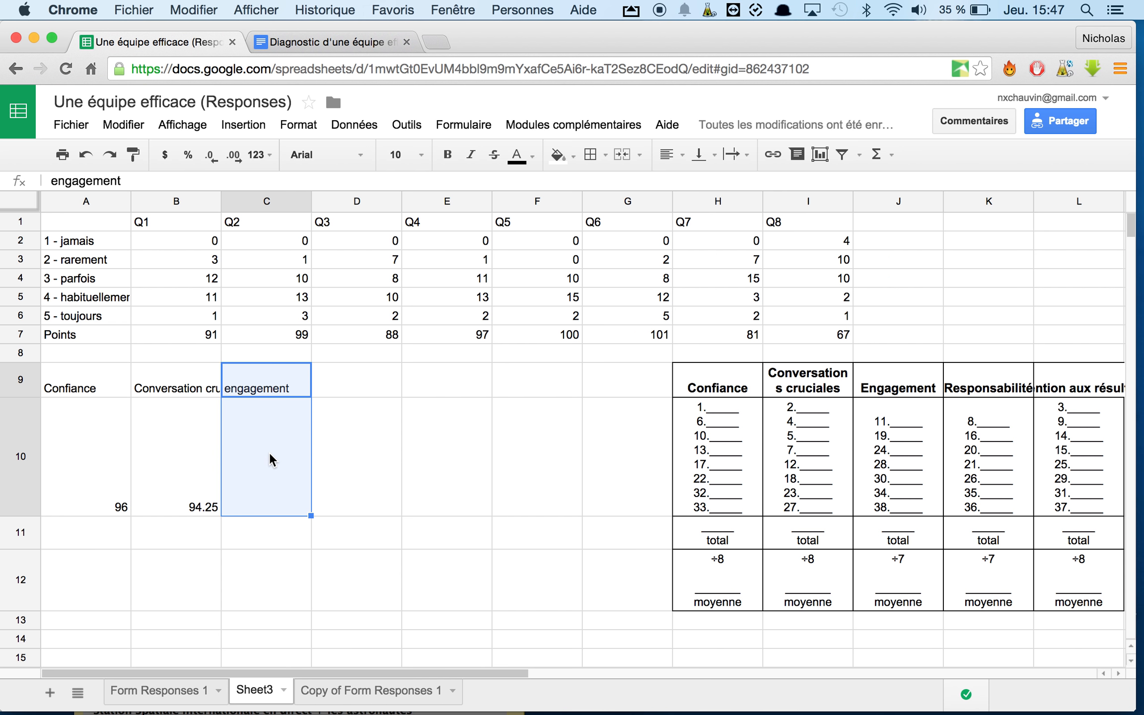
key(Delete)
click(323, 384)
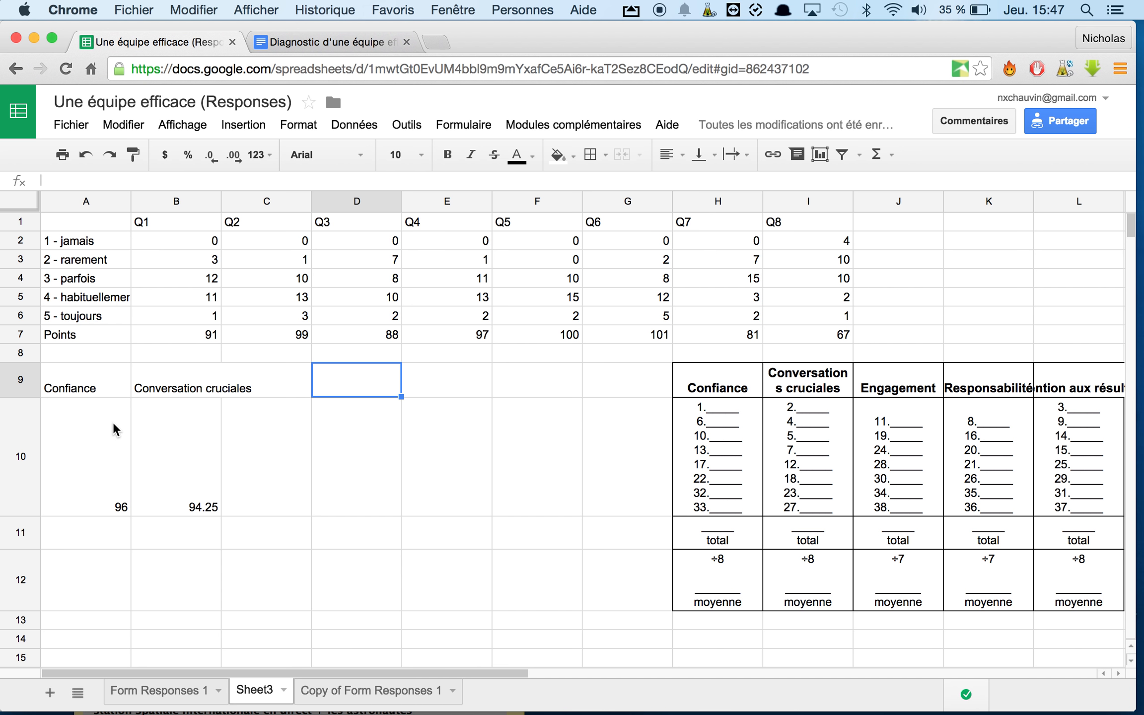
Insert a grouped column chart of the category averages in A9:B10 and move it off the source cells, over columns F to L
drag(79, 395, 170, 506)
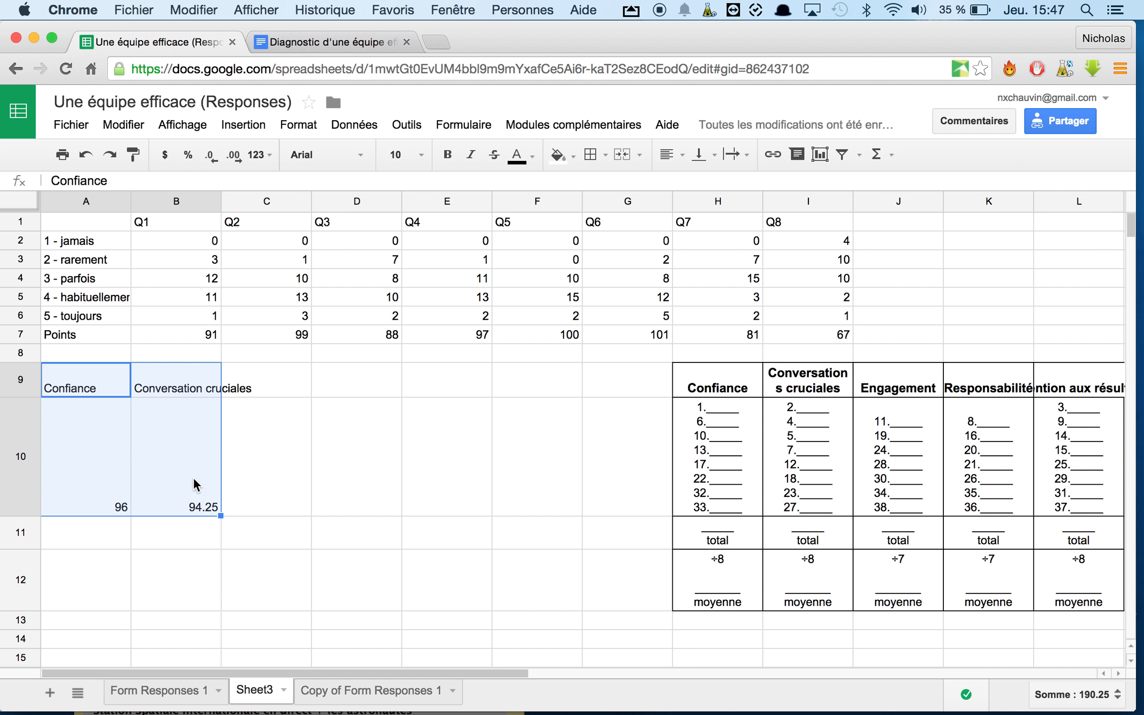
click(820, 154)
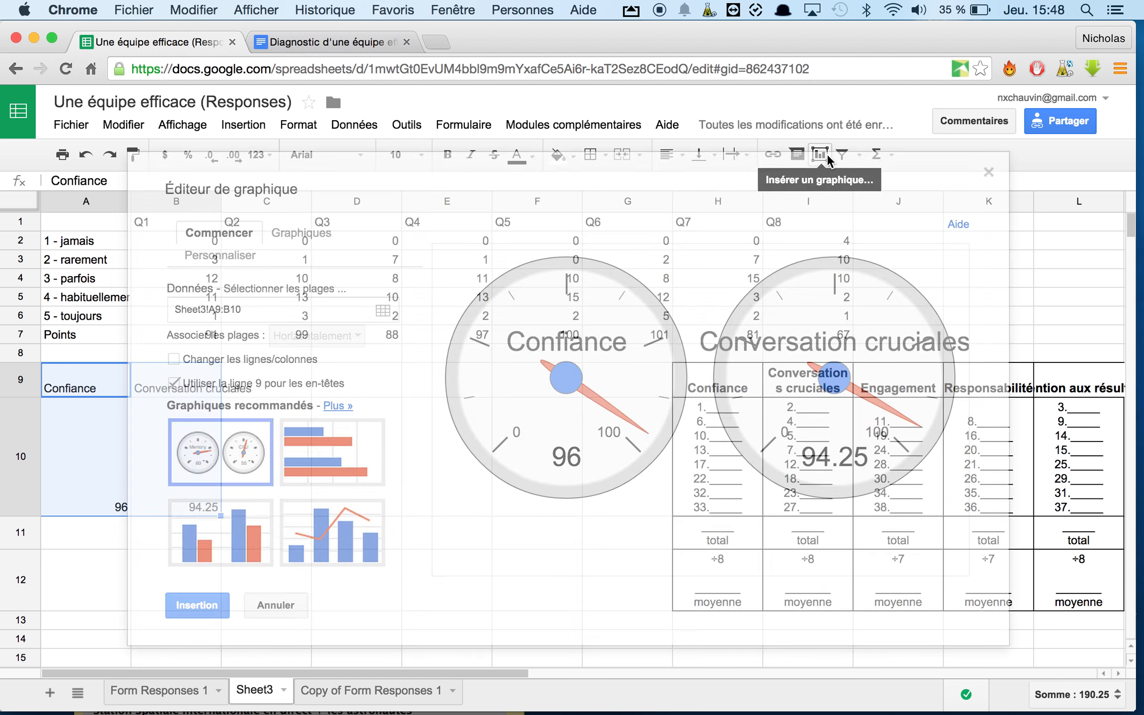
drag(299, 200, 359, 194)
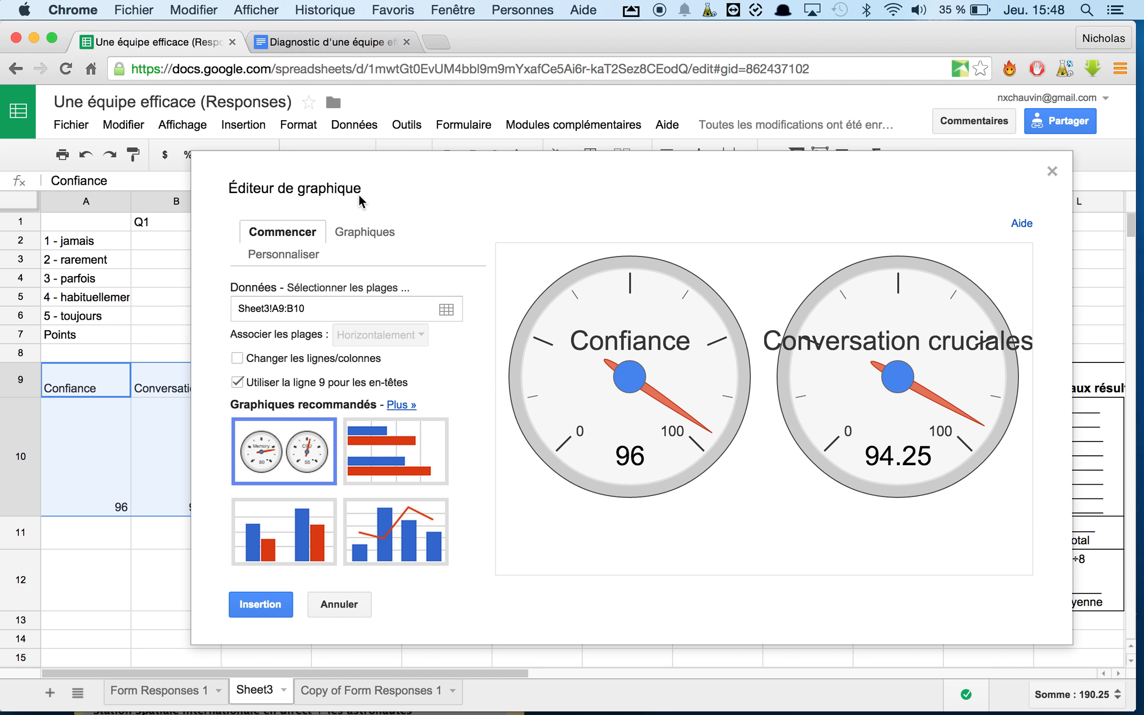
click(363, 232)
click(271, 351)
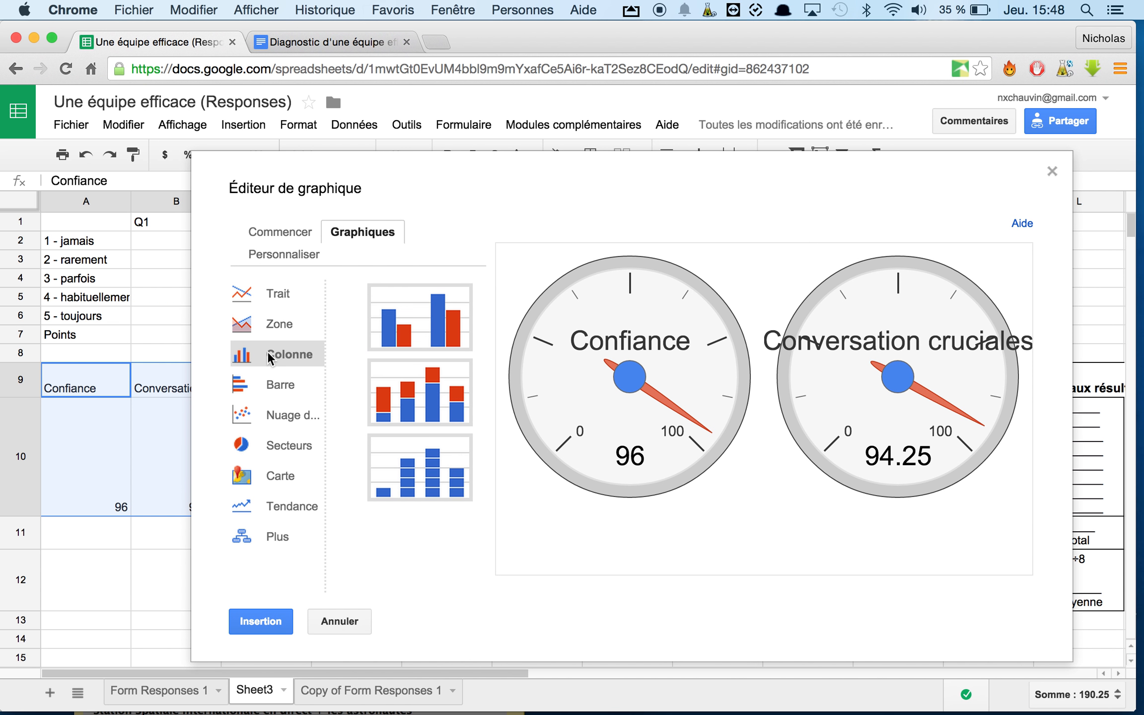
click(418, 324)
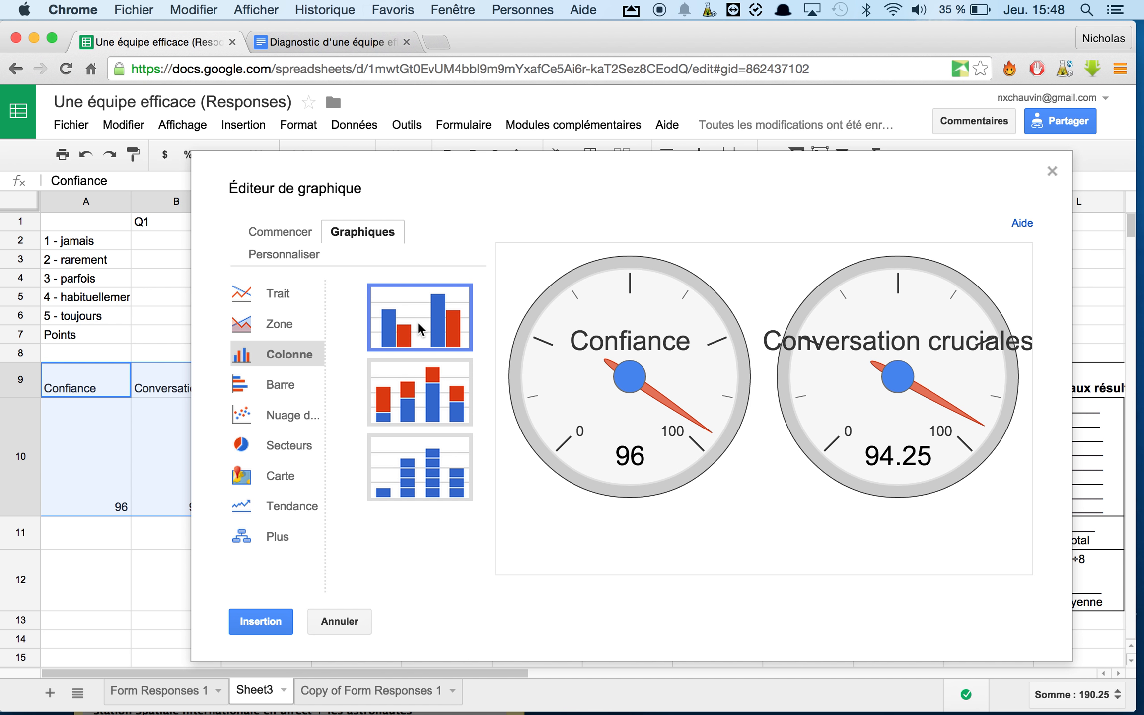
click(275, 621)
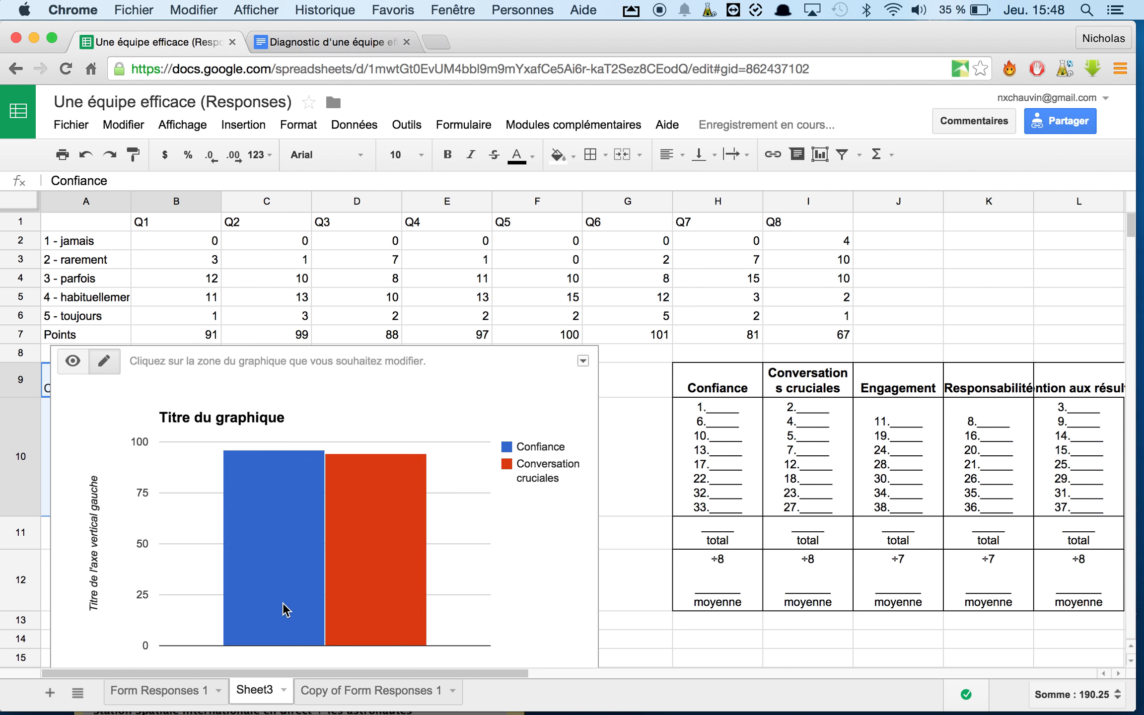
drag(490, 364, 949, 287)
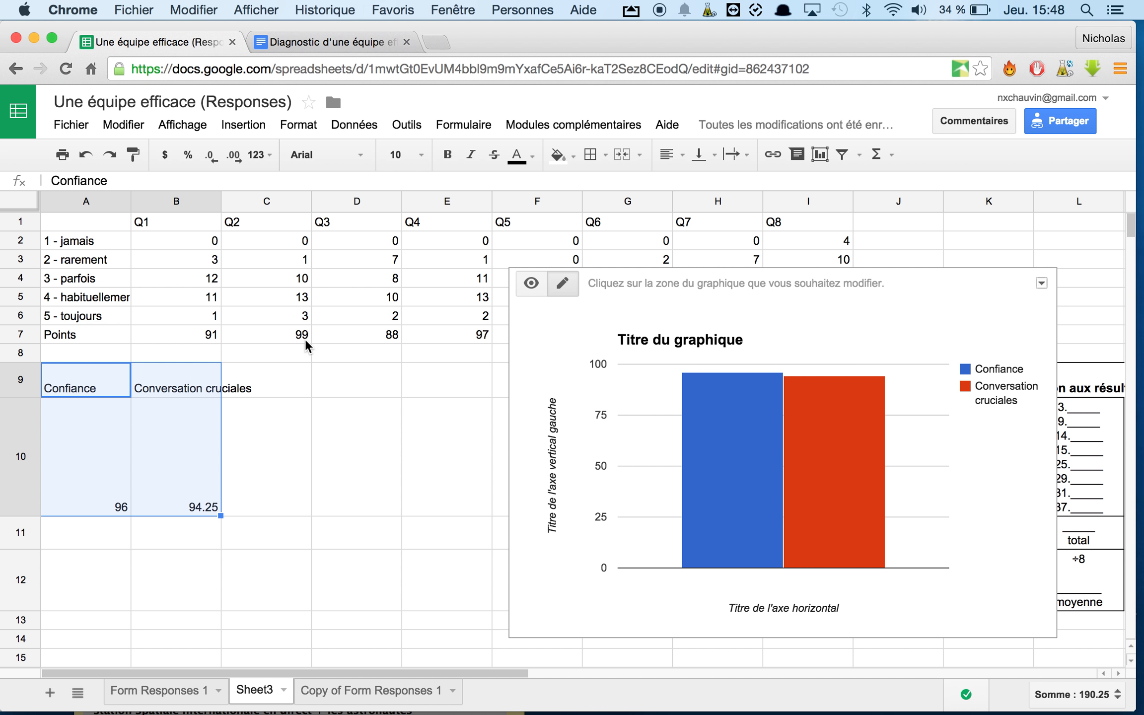
click(164, 691)
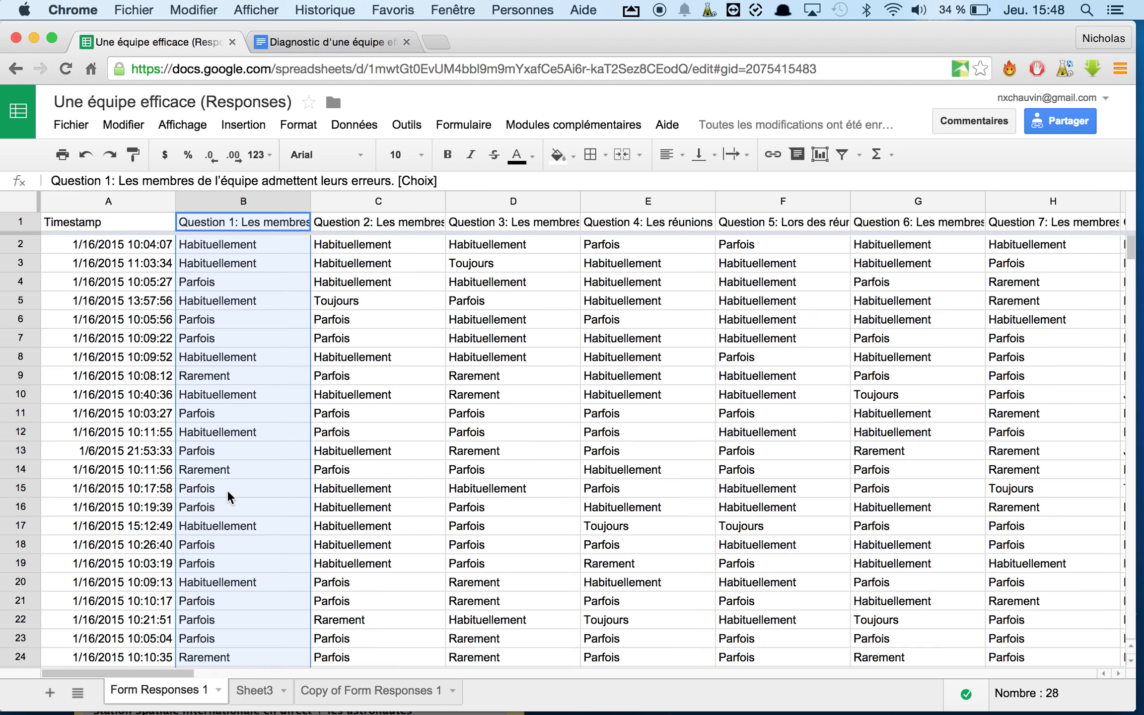
click(253, 691)
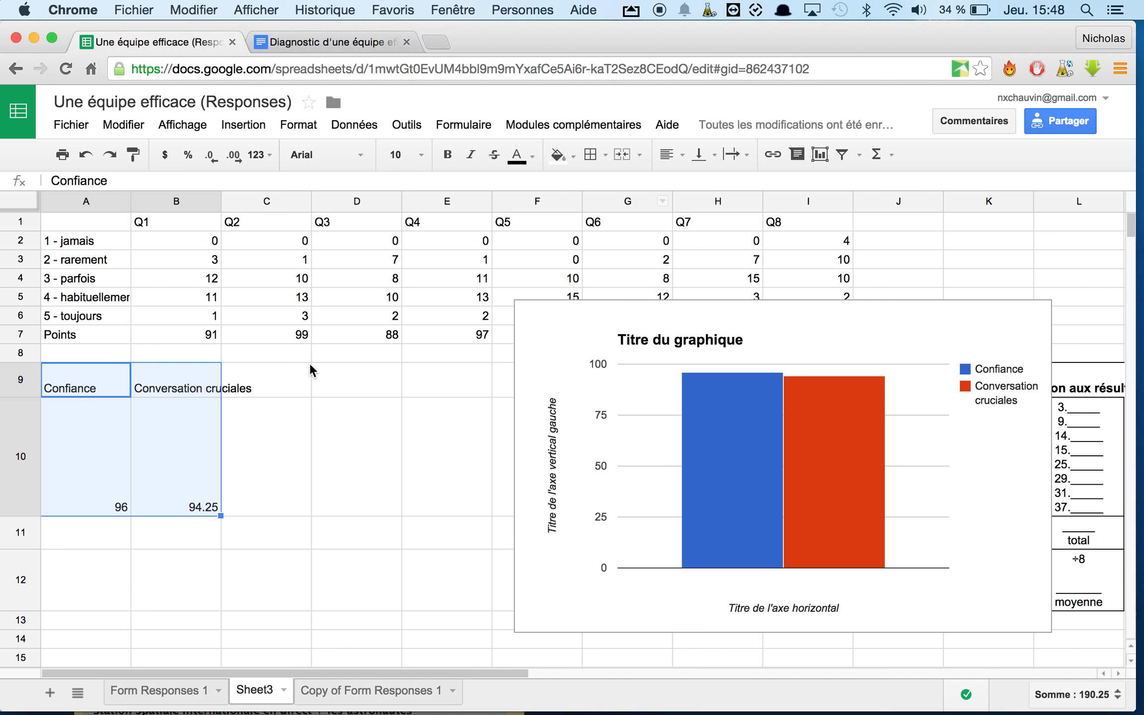
Replace the Confiance average formula in A10 with the value 40
click(103, 476)
double_click(105, 499)
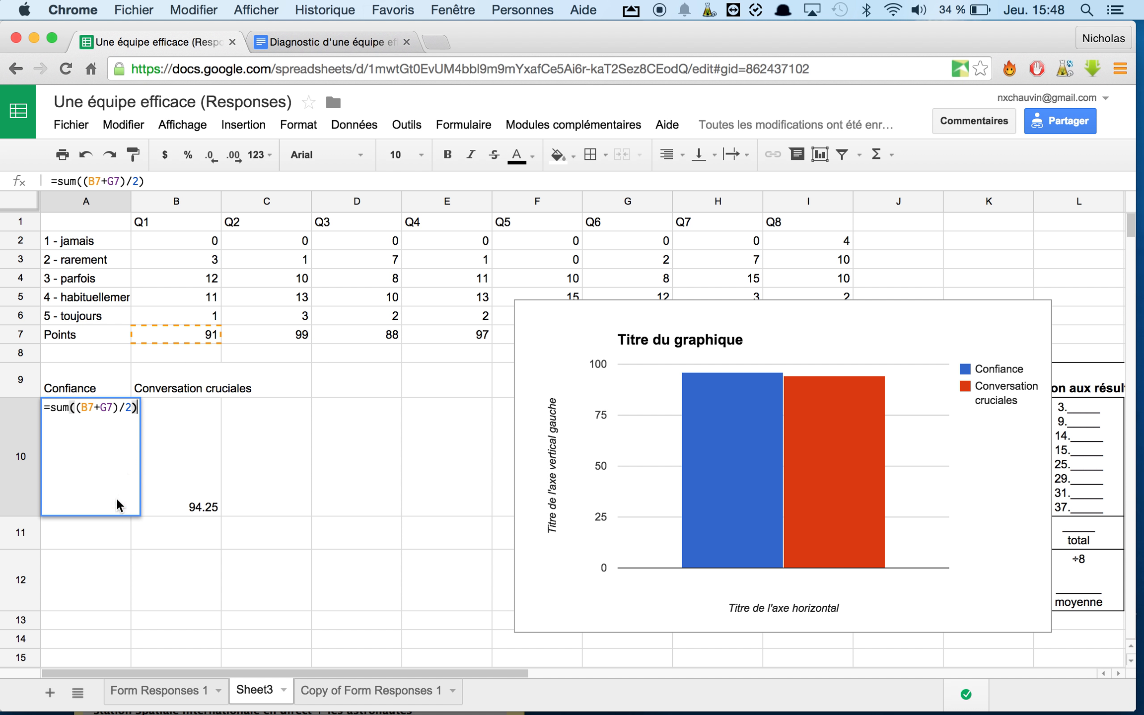
drag(133, 411, 38, 406)
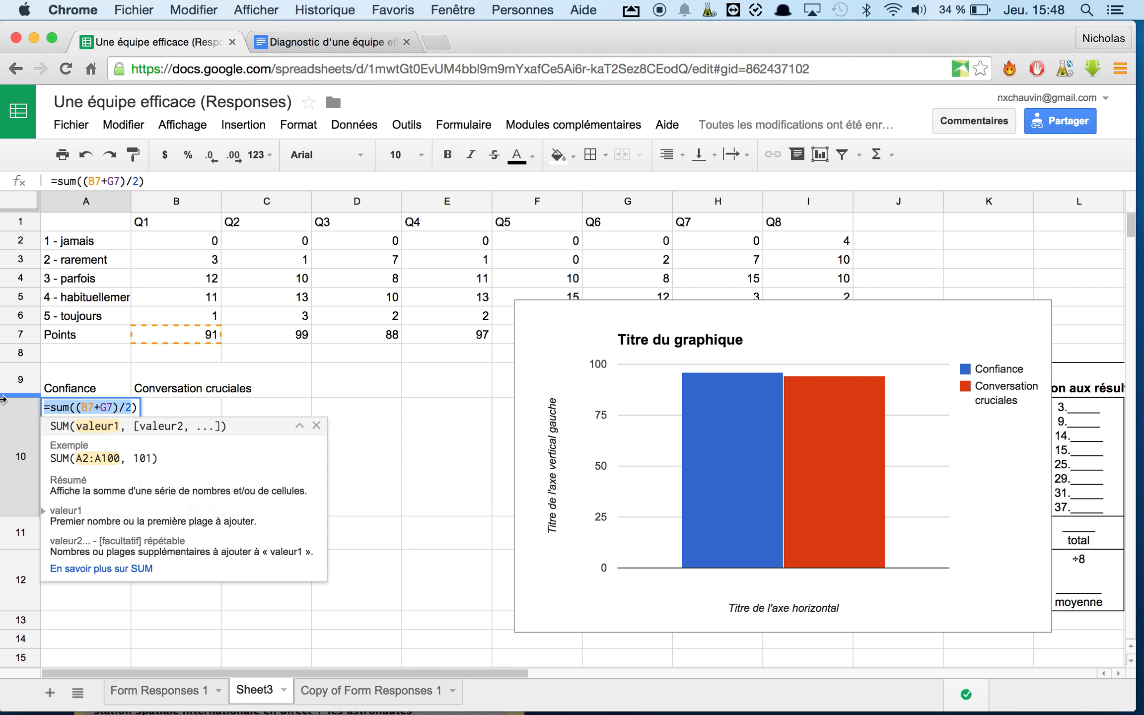
key(BackSpace)
text(40)
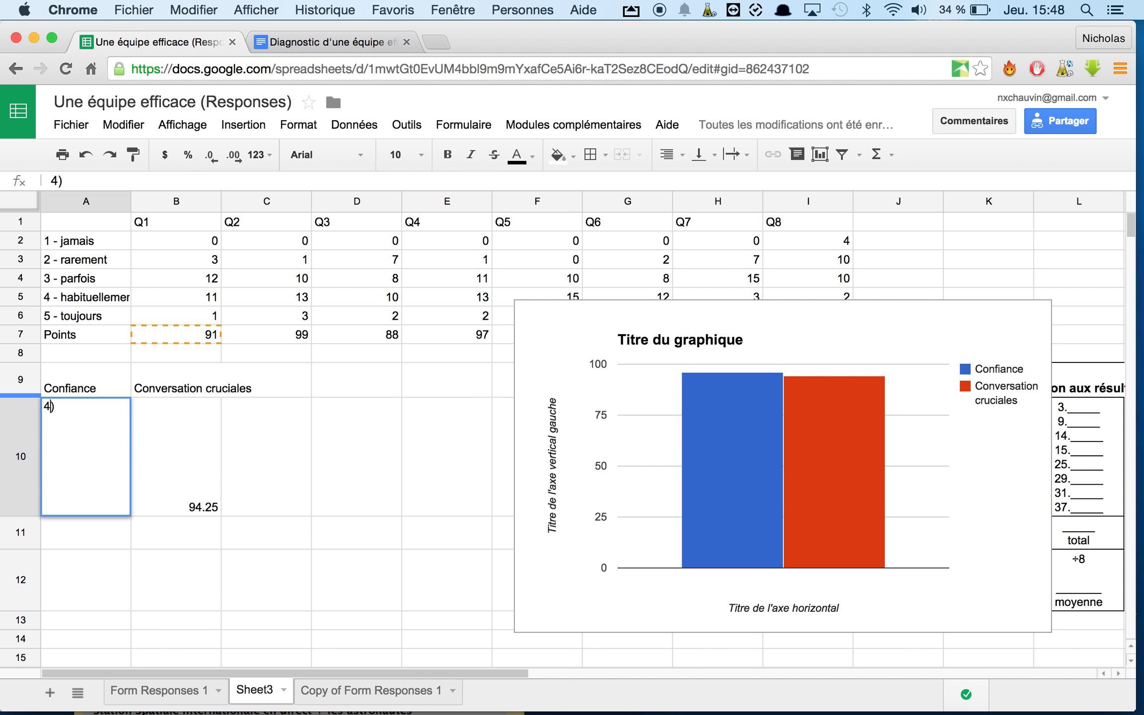
key(Return)
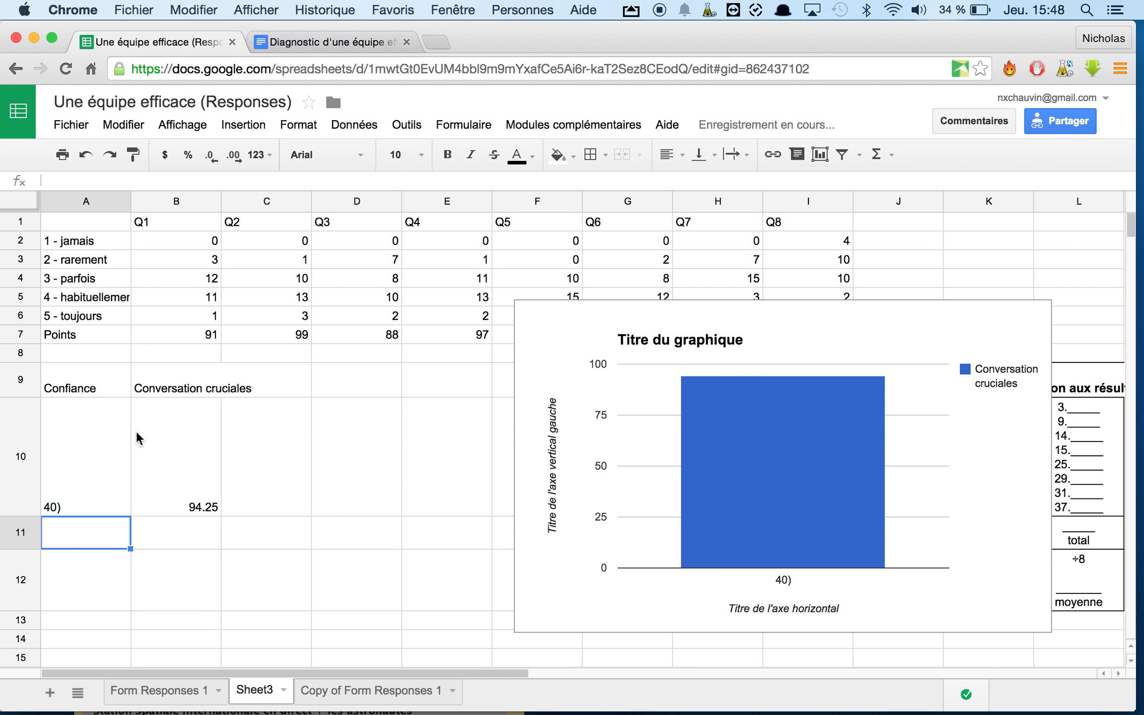
double_click(82, 504)
key(BackSpace)
key(Return)
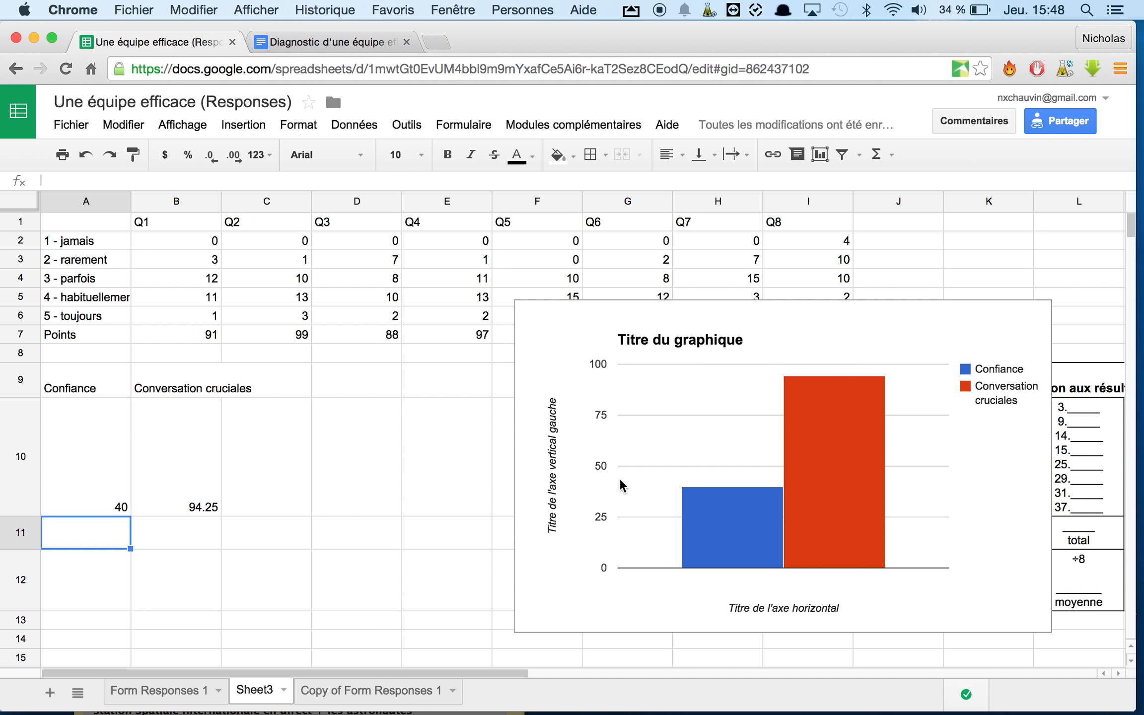
Move the column chart closer to the category averages, over about columns D to I
click(778, 336)
click(777, 336)
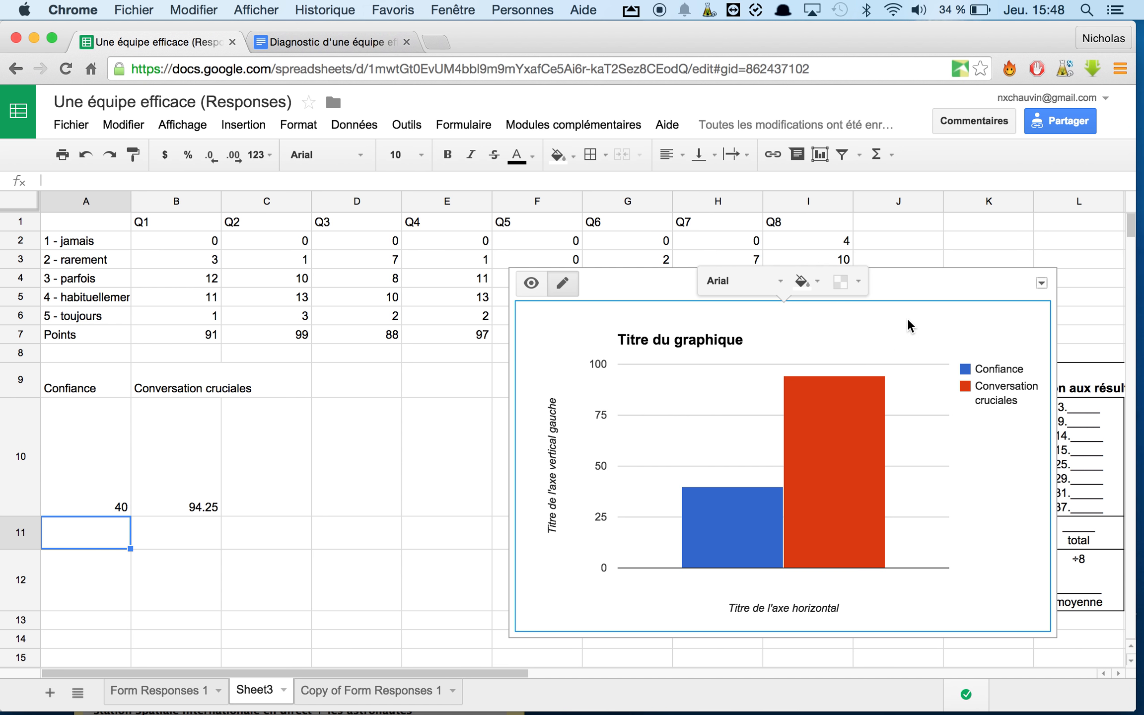
drag(951, 291, 746, 290)
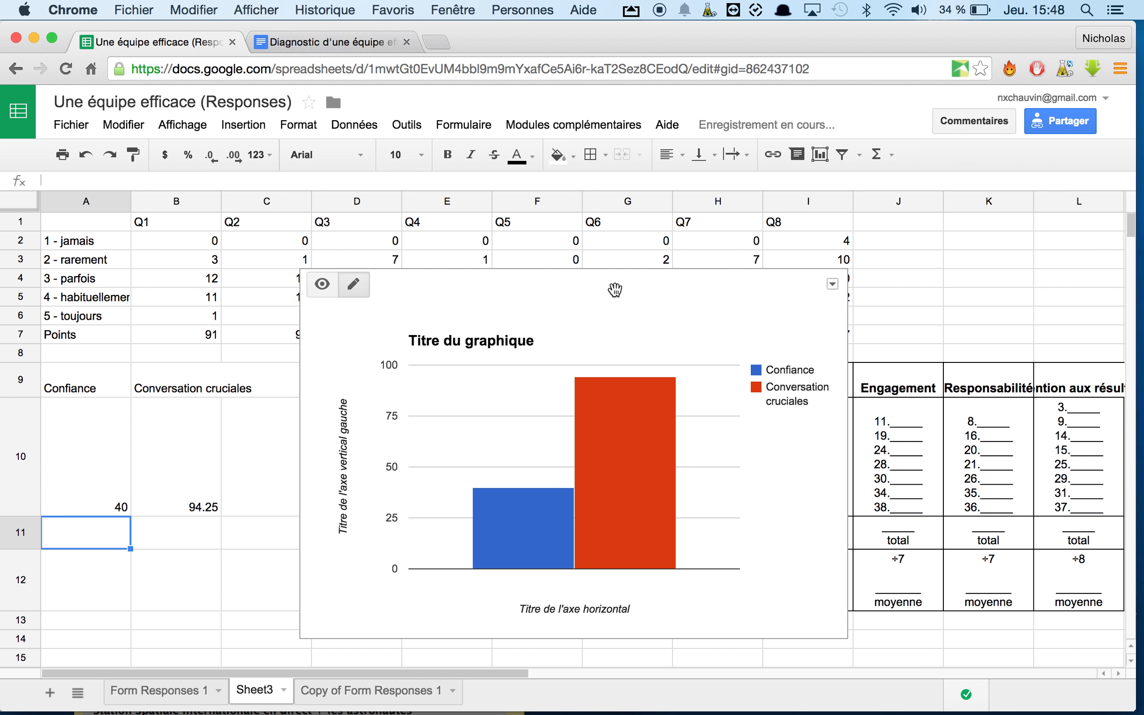